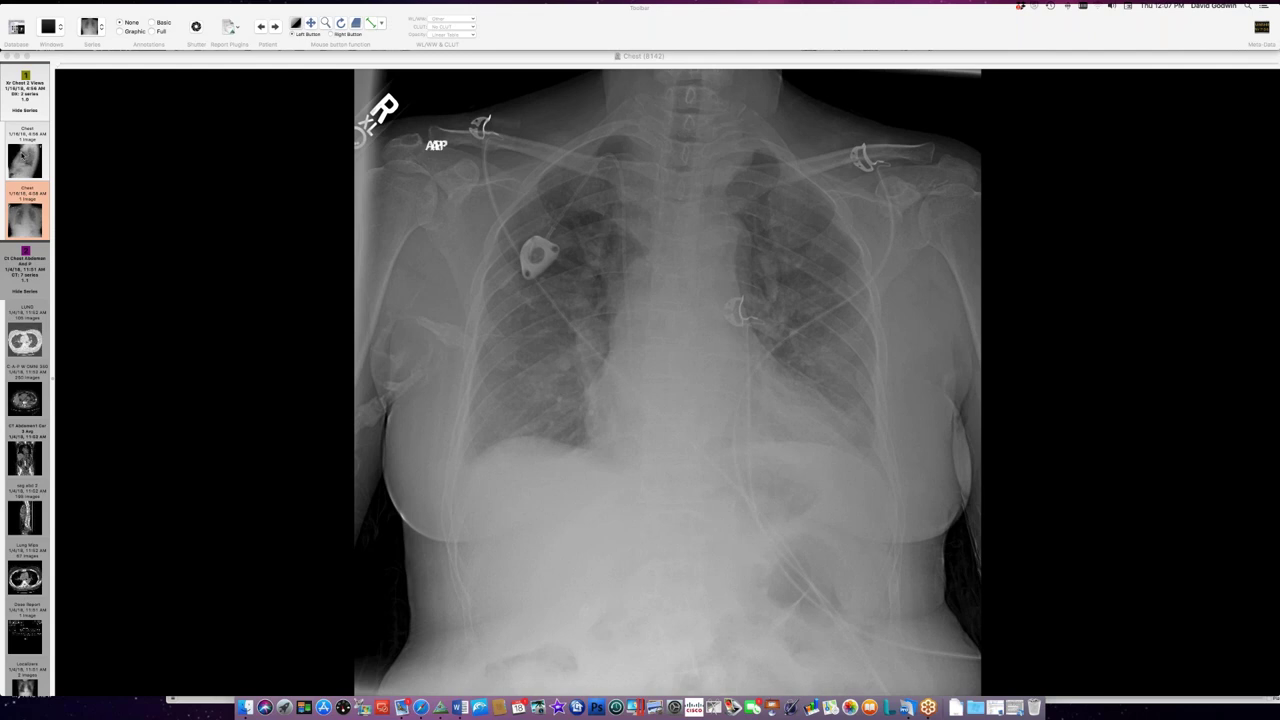
Display the lateral chest radiograph from the first Chest series
{"action": "left_click", "coordinate": [25, 160]}
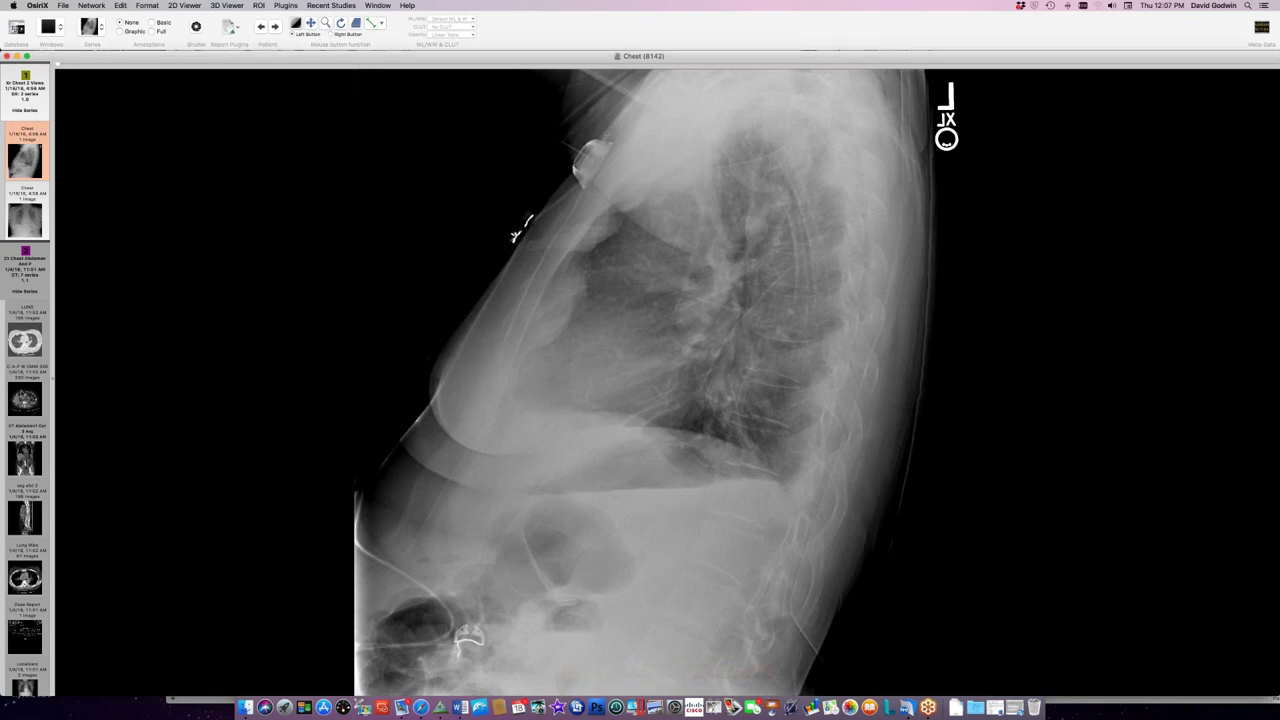
Open the C-A-P W OMNI 350 CT series and page through its axial chest slices
{"action": "left_click", "coordinate": [25, 398]}
{"action": "scroll", "coordinate": [510, 313], "scroll_direction": "down", "scroll_amount": 10}
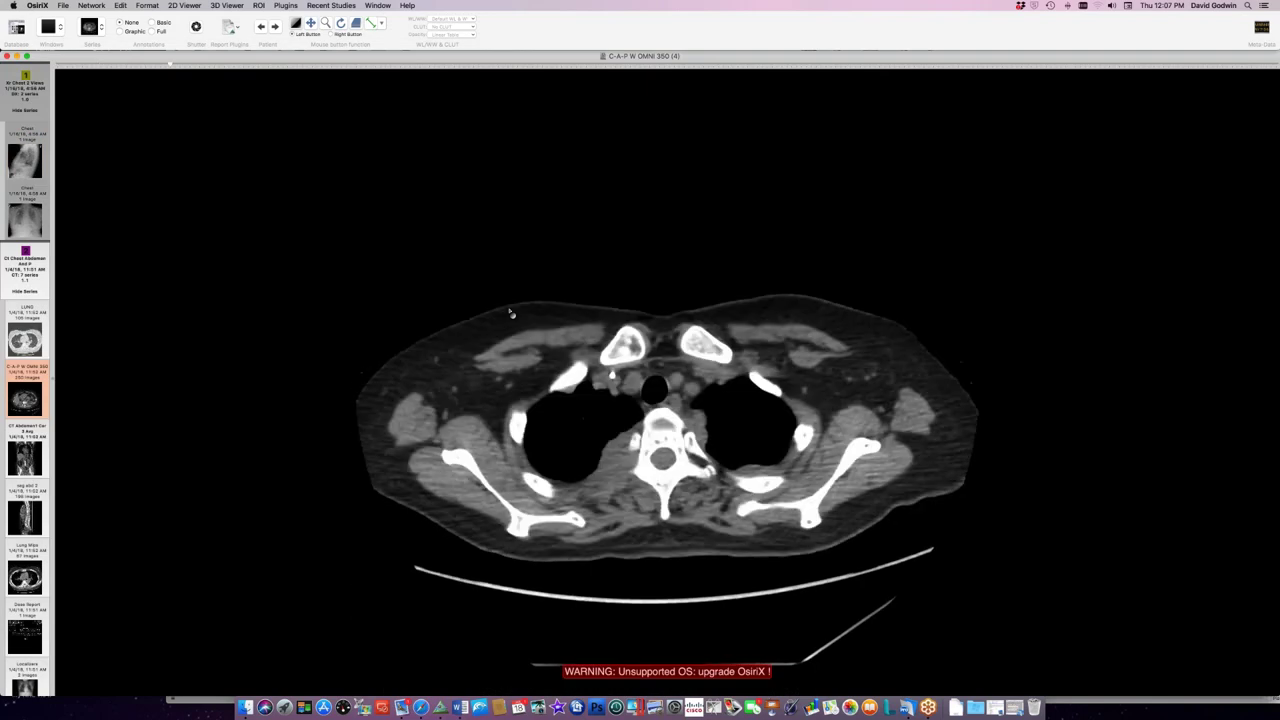
{"action": "scroll", "coordinate": [510, 313], "scroll_direction": "down", "scroll_amount": 12}
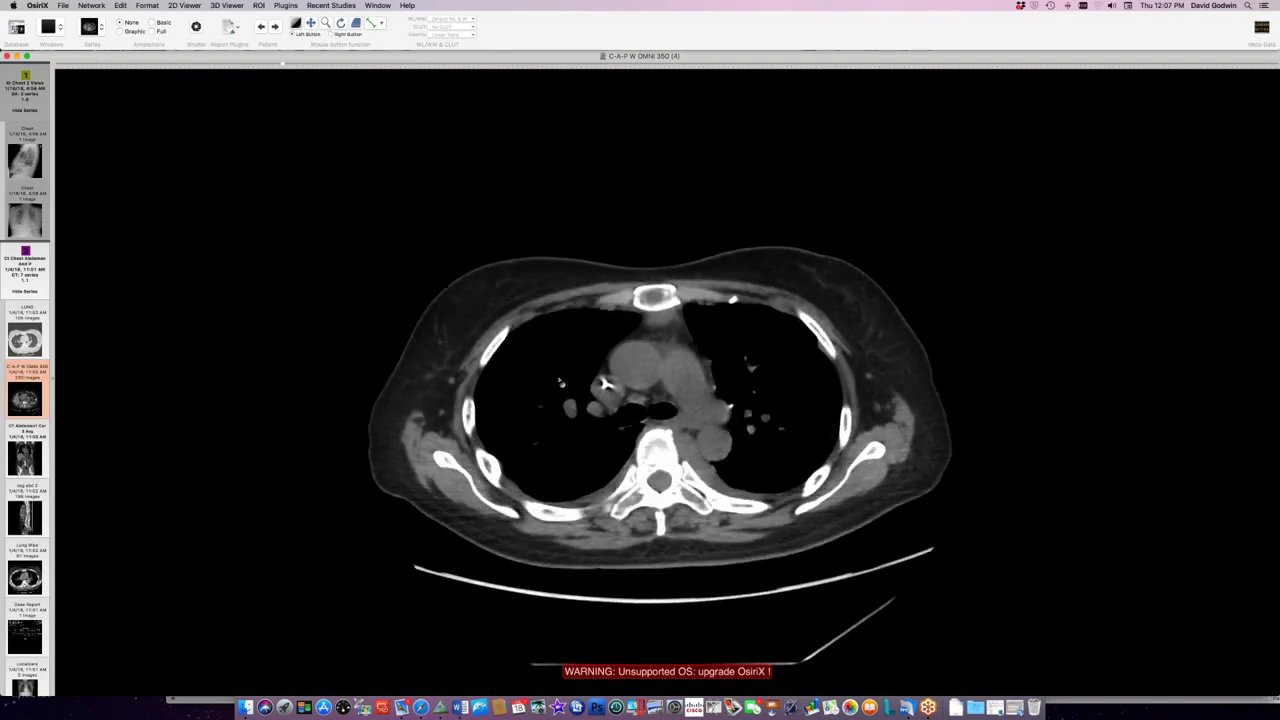
{"action": "scroll", "coordinate": [560, 381], "scroll_direction": "up", "scroll_amount": 6}
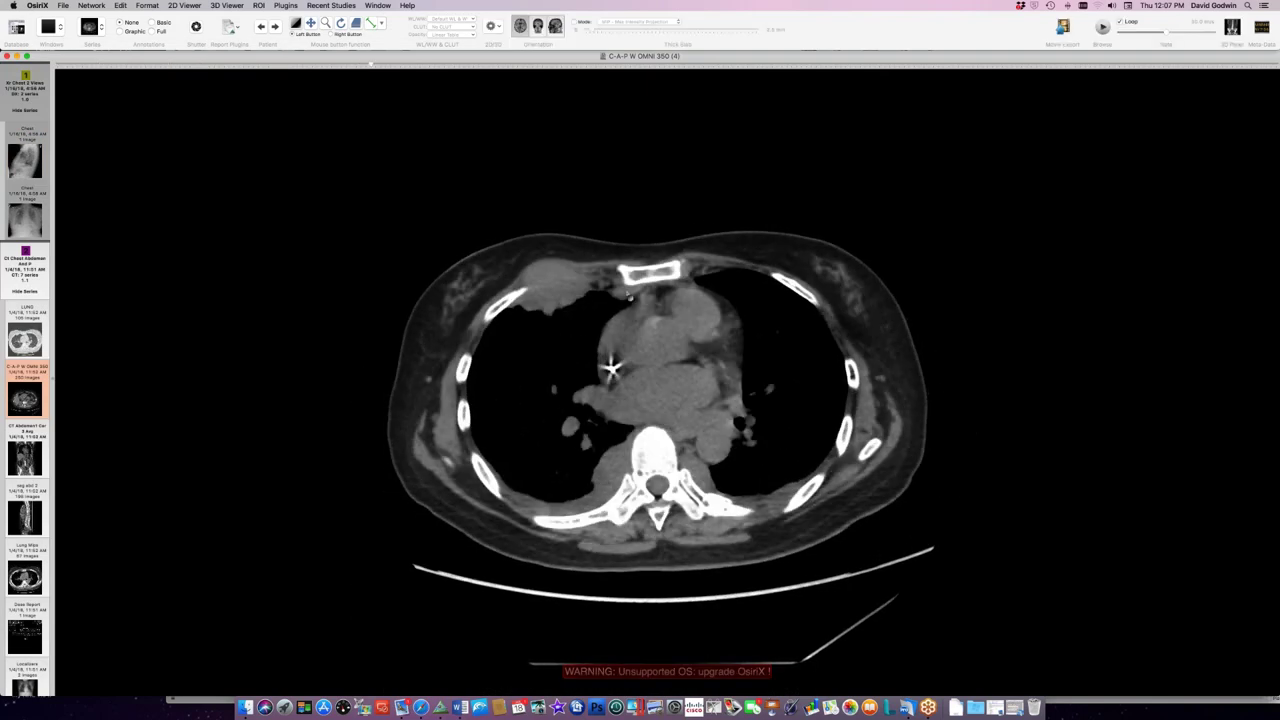
{"action": "scroll", "coordinate": [575, 298], "scroll_direction": "down", "scroll_amount": 4}
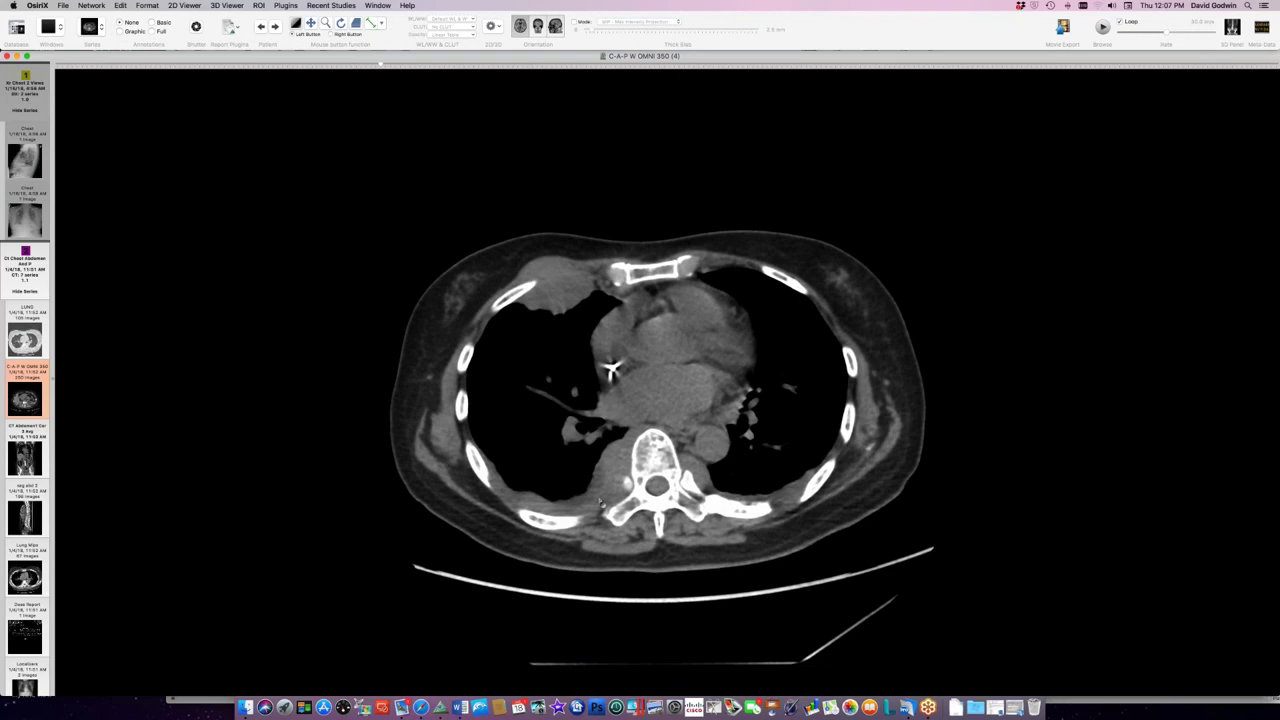
{"action": "scroll", "coordinate": [600, 503], "scroll_direction": "down", "scroll_amount": 10}
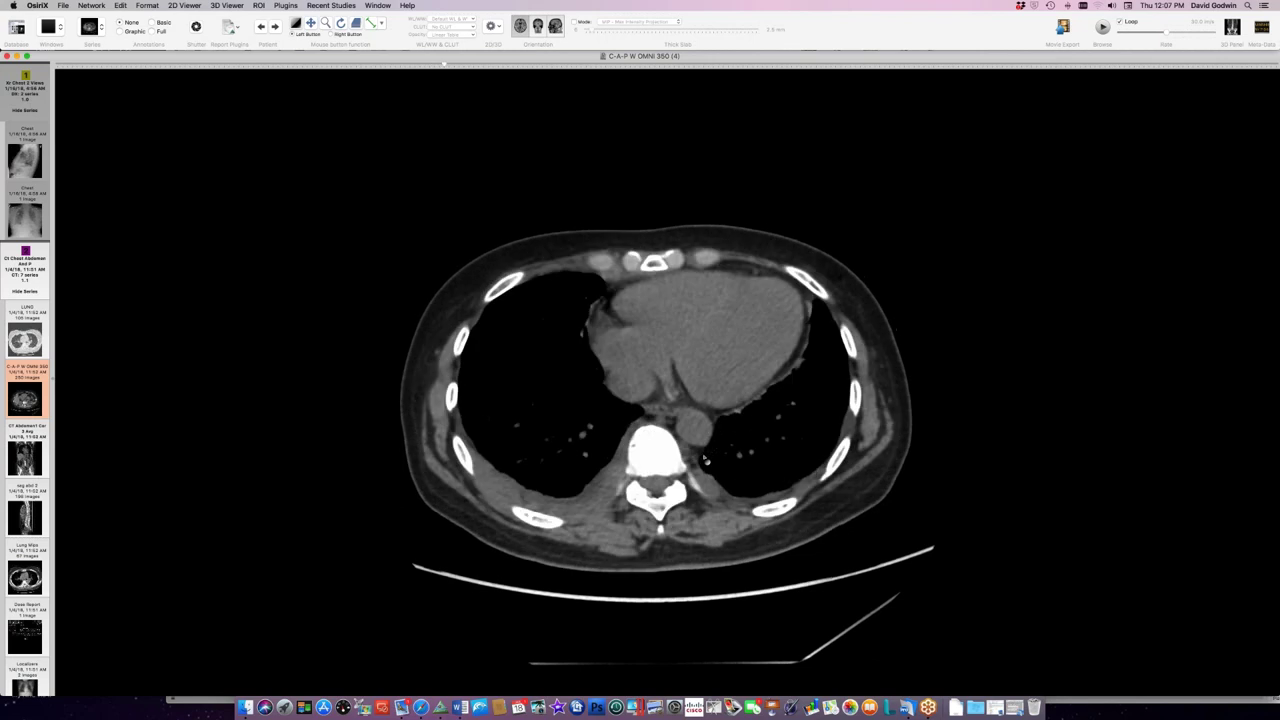
{"action": "scroll", "coordinate": [741, 503], "scroll_direction": "down", "scroll_amount": 5}
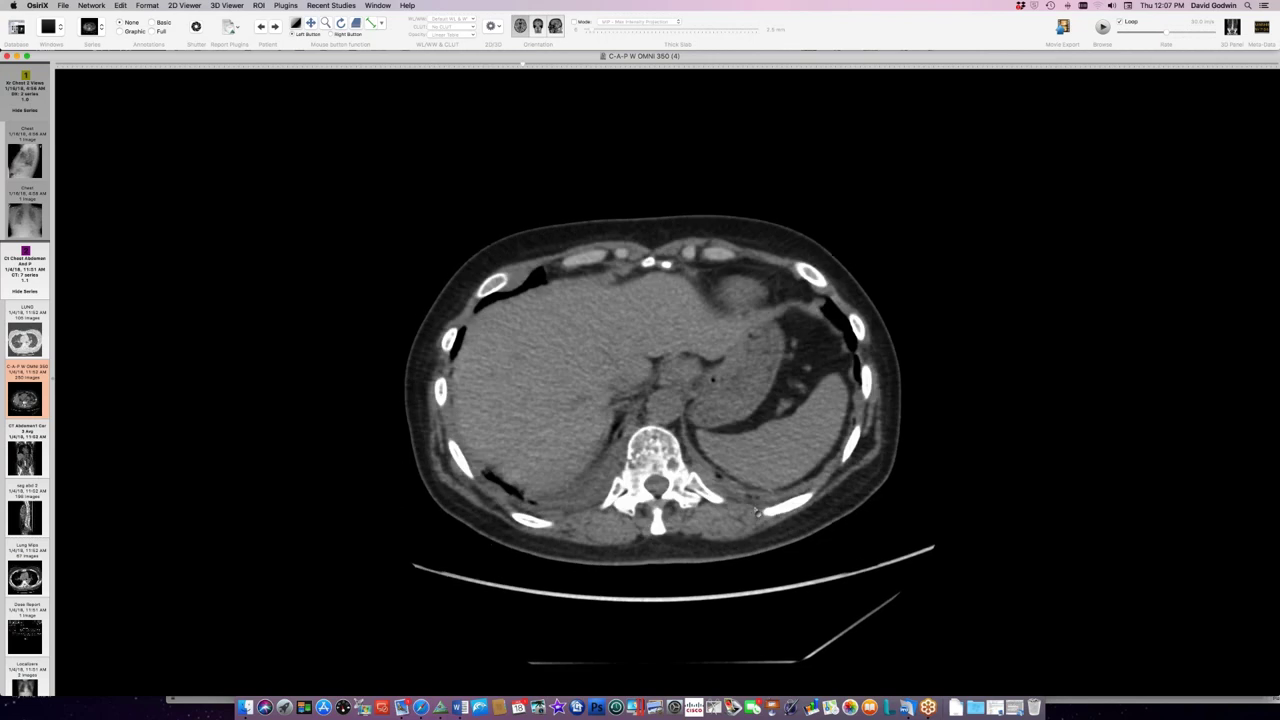
Settle on an upper-chest slice and brighten the soft-tissue window level
{"action": "scroll", "coordinate": [749, 489], "scroll_direction": "up", "scroll_amount": 10}
{"action": "scroll", "coordinate": [749, 489], "scroll_direction": "up", "scroll_amount": 10}
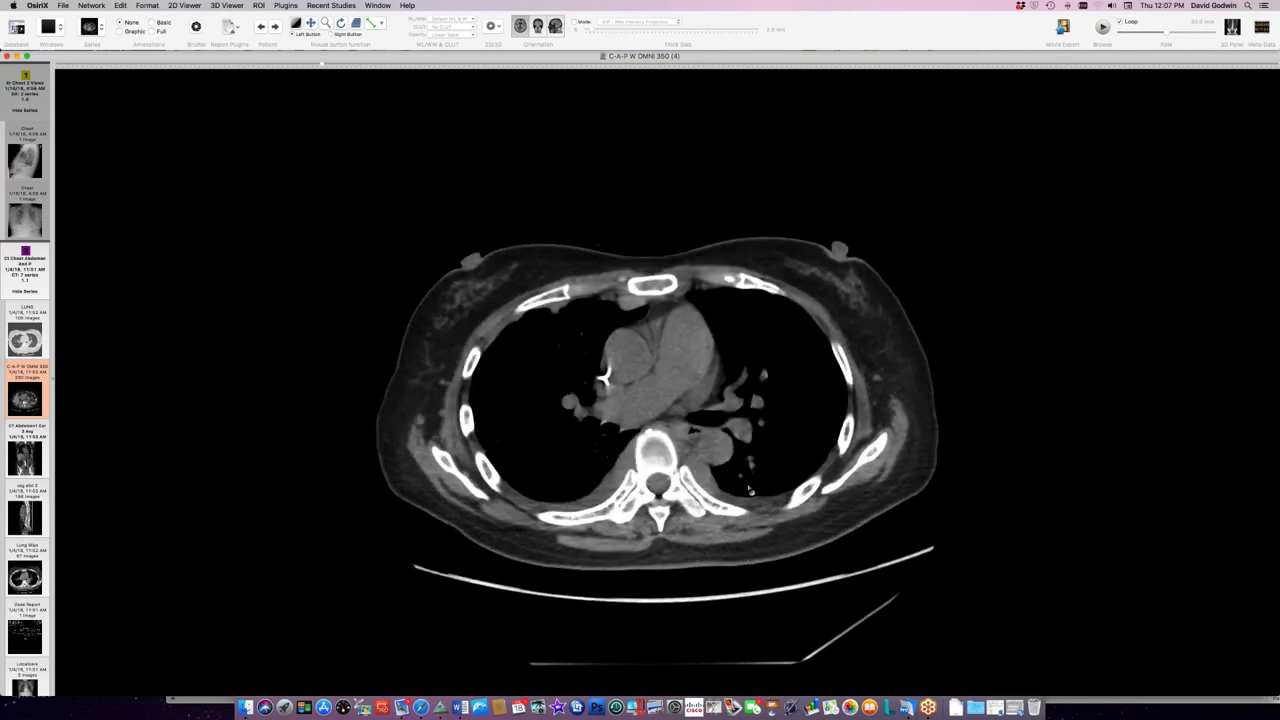
{"action": "scroll", "coordinate": [704, 420], "scroll_direction": "down", "scroll_amount": 4}
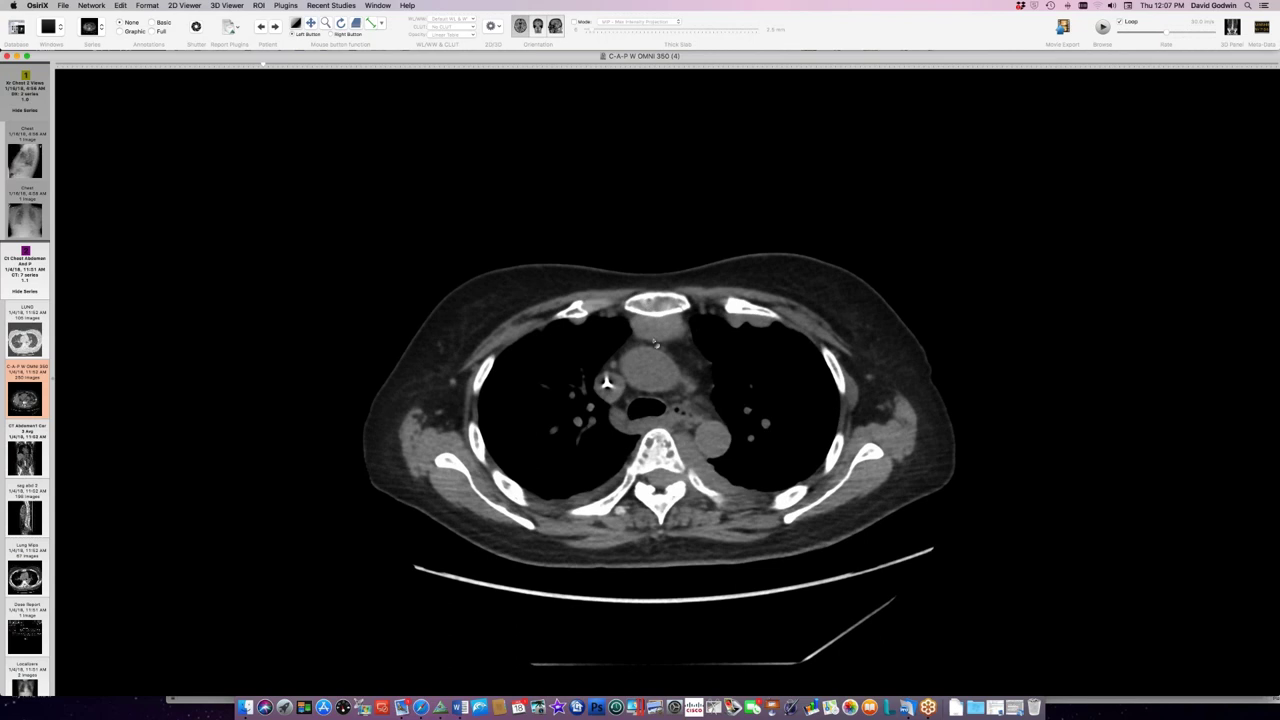
{"action": "left_click_drag", "start_coordinate": [674, 367], "coordinate": [675, 370]}
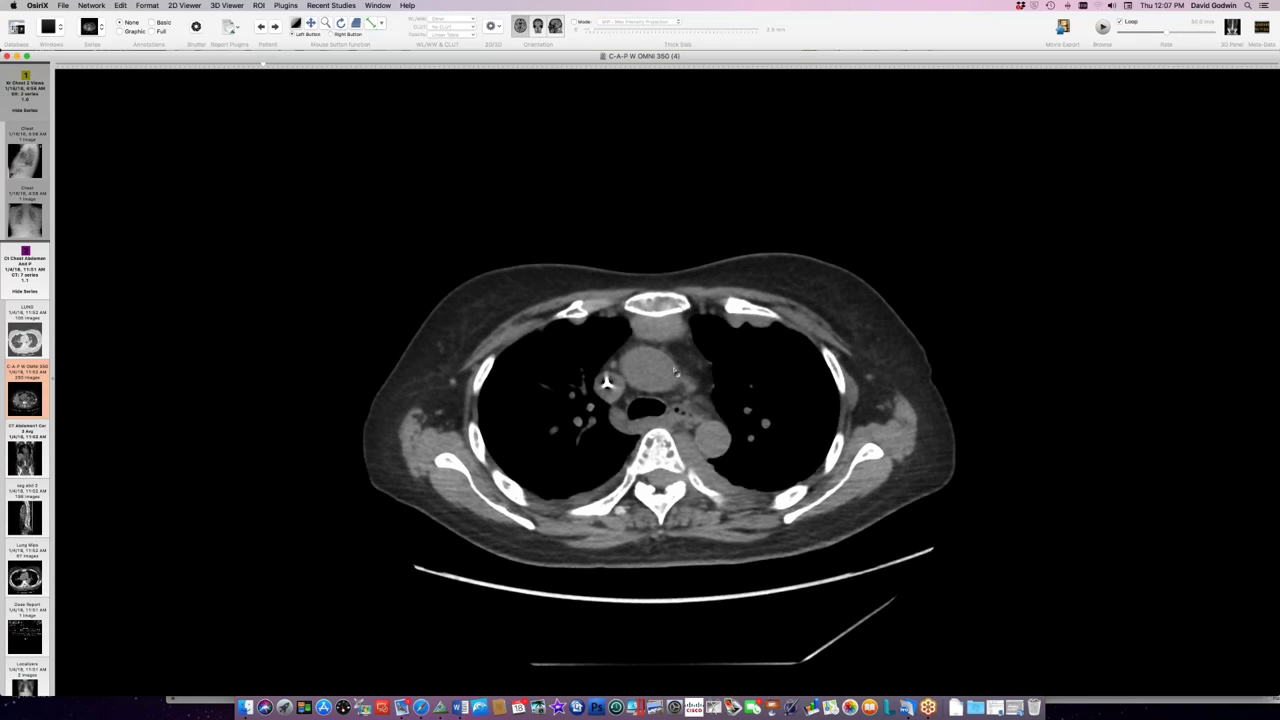
Browse back and forth through the upper chest CT slices
{"action": "scroll", "coordinate": [675, 371], "scroll_direction": "up", "scroll_amount": 8}
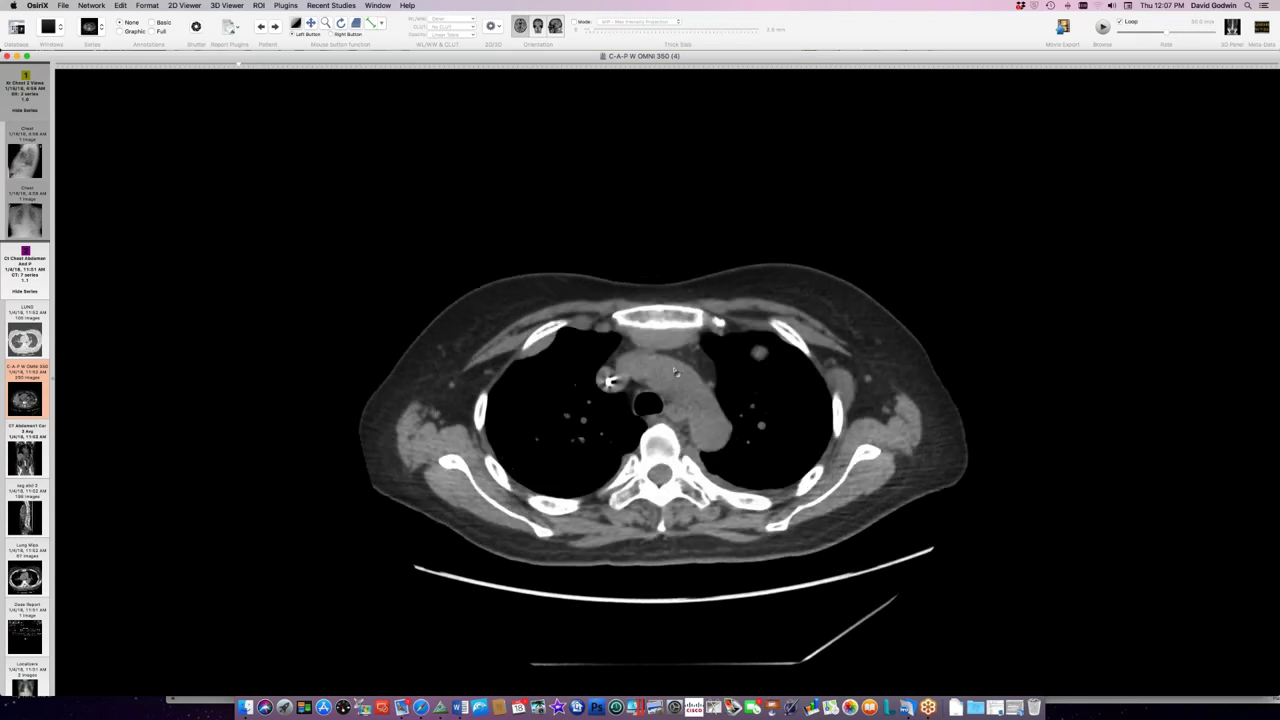
{"action": "scroll", "coordinate": [675, 372], "scroll_direction": "down", "scroll_amount": 4}
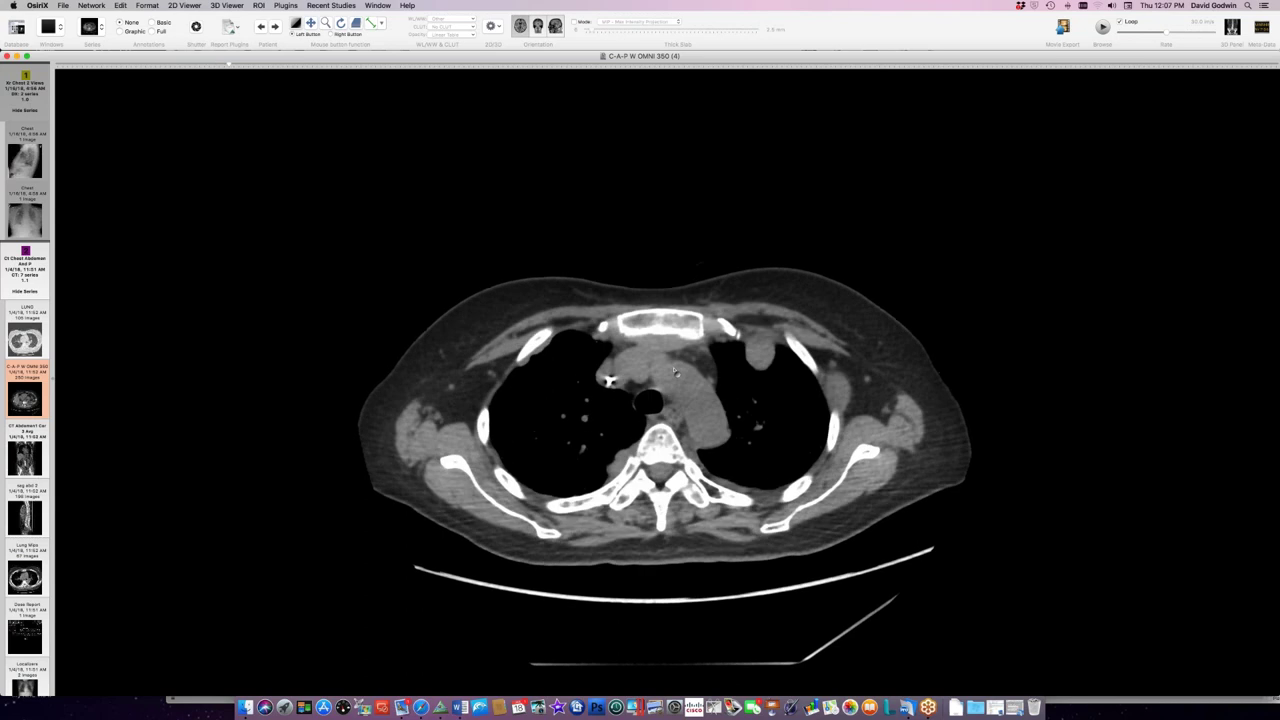
{"action": "scroll", "coordinate": [675, 372], "scroll_direction": "down", "scroll_amount": 3}
{"action": "scroll", "coordinate": [675, 373], "scroll_direction": "up", "scroll_amount": 5}
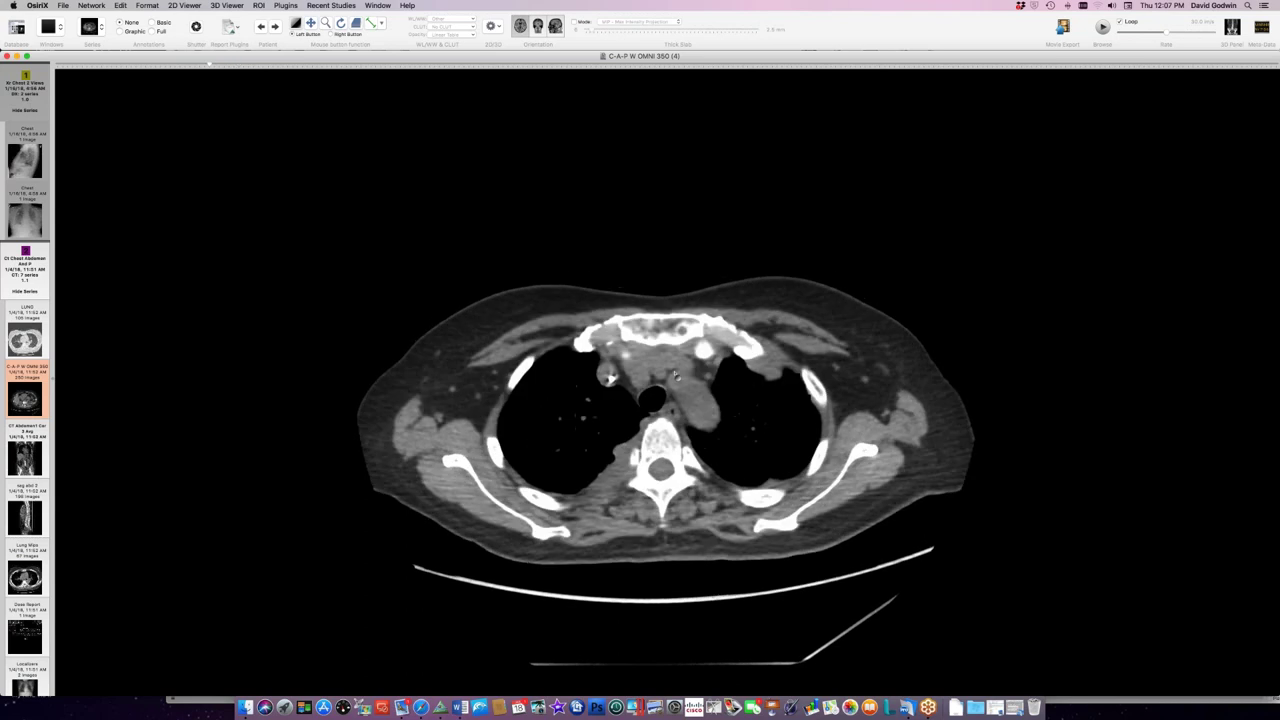
{"action": "scroll", "coordinate": [674, 393], "scroll_direction": "down", "scroll_amount": 3}
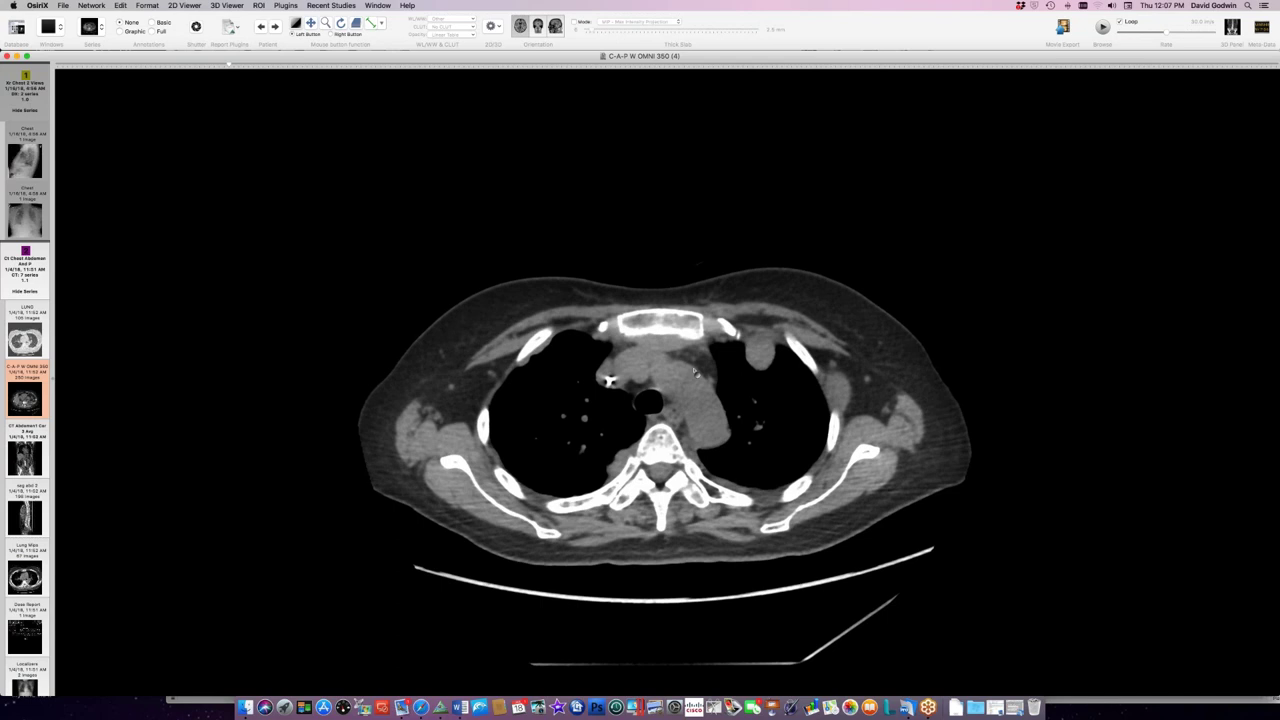
Page down to heart level and make the image brighter with lower contrast
{"action": "scroll", "coordinate": [695, 372], "scroll_direction": "down", "scroll_amount": 3}
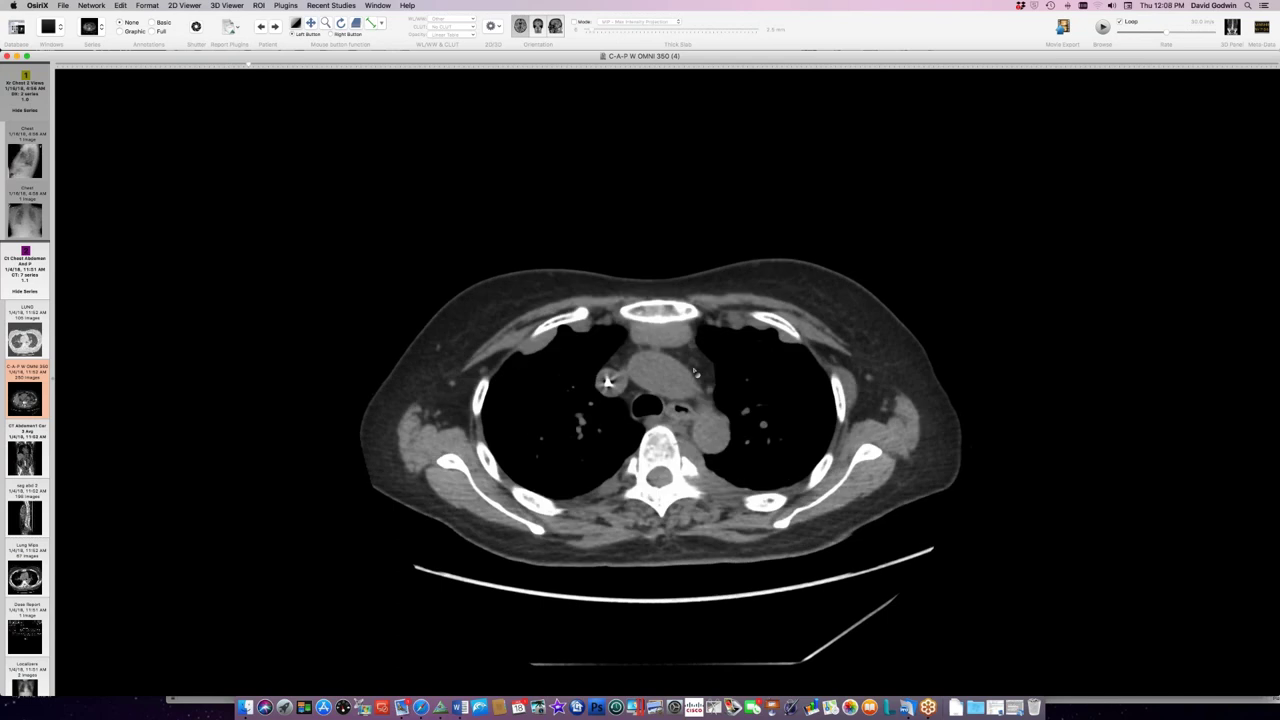
{"action": "scroll", "coordinate": [695, 373], "scroll_direction": "down", "scroll_amount": 8}
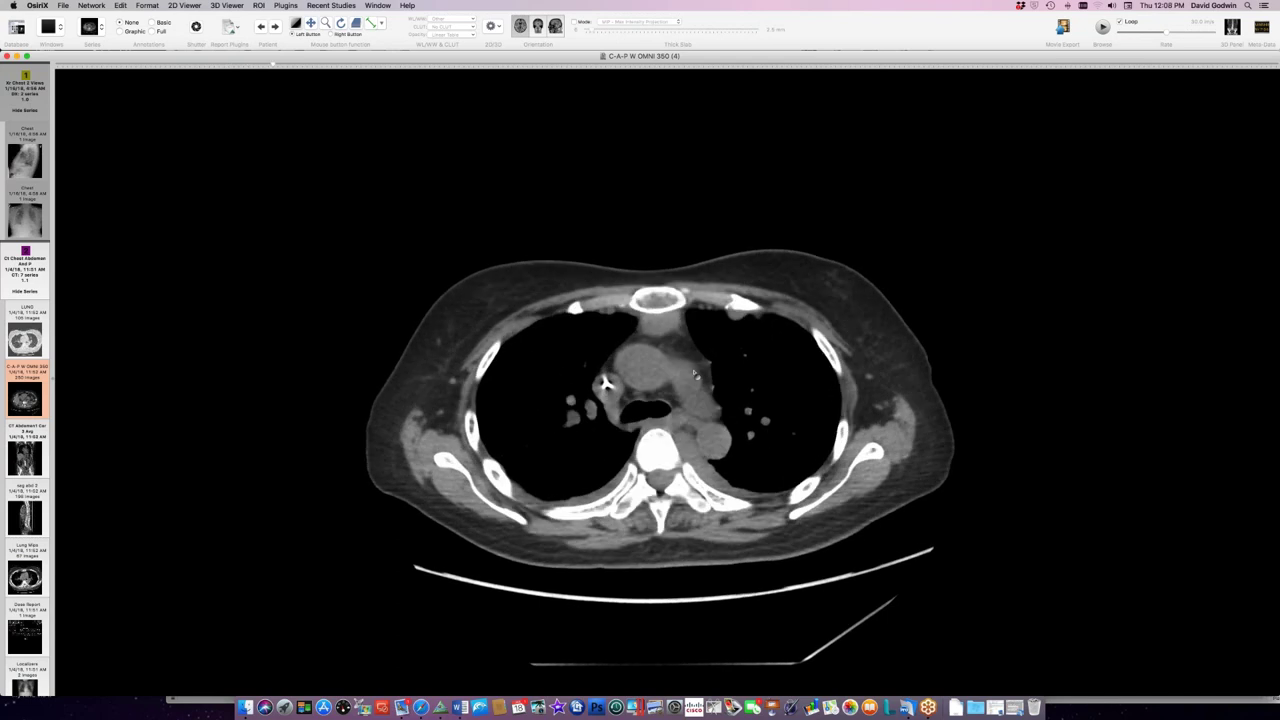
{"action": "scroll", "coordinate": [695, 374], "scroll_direction": "down", "scroll_amount": 5}
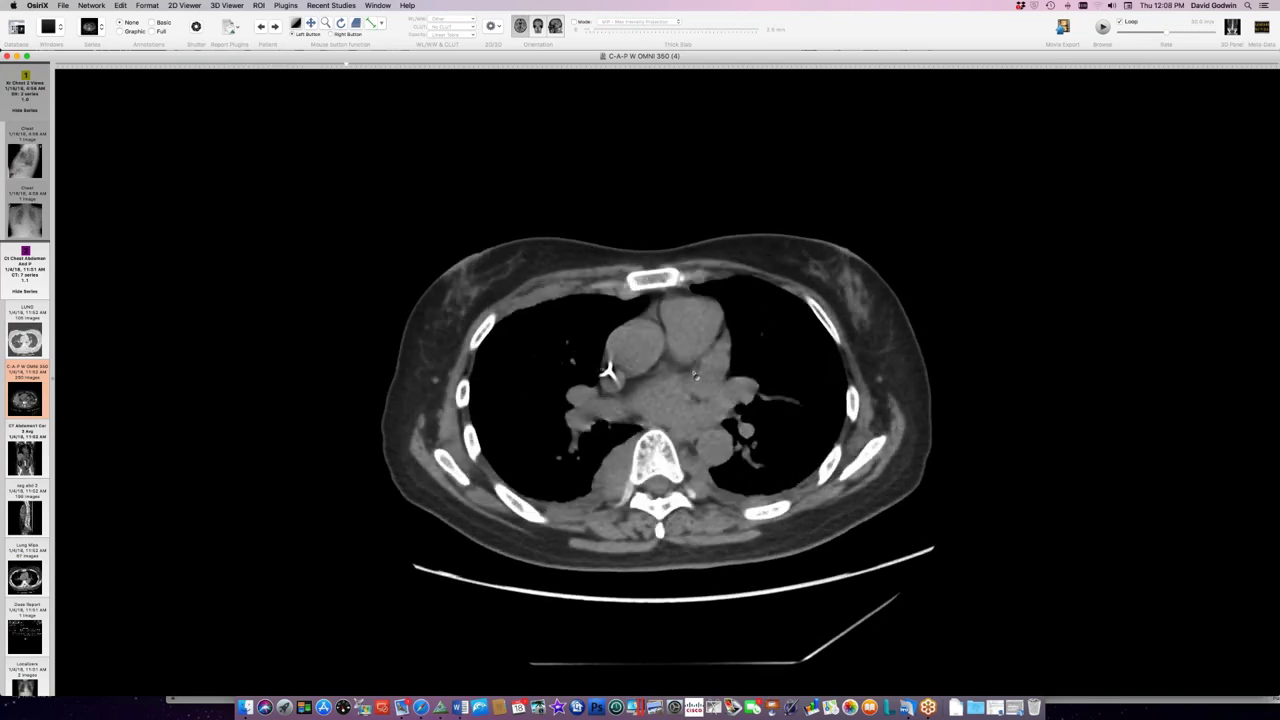
{"action": "scroll", "coordinate": [695, 374], "scroll_direction": "down", "scroll_amount": 3}
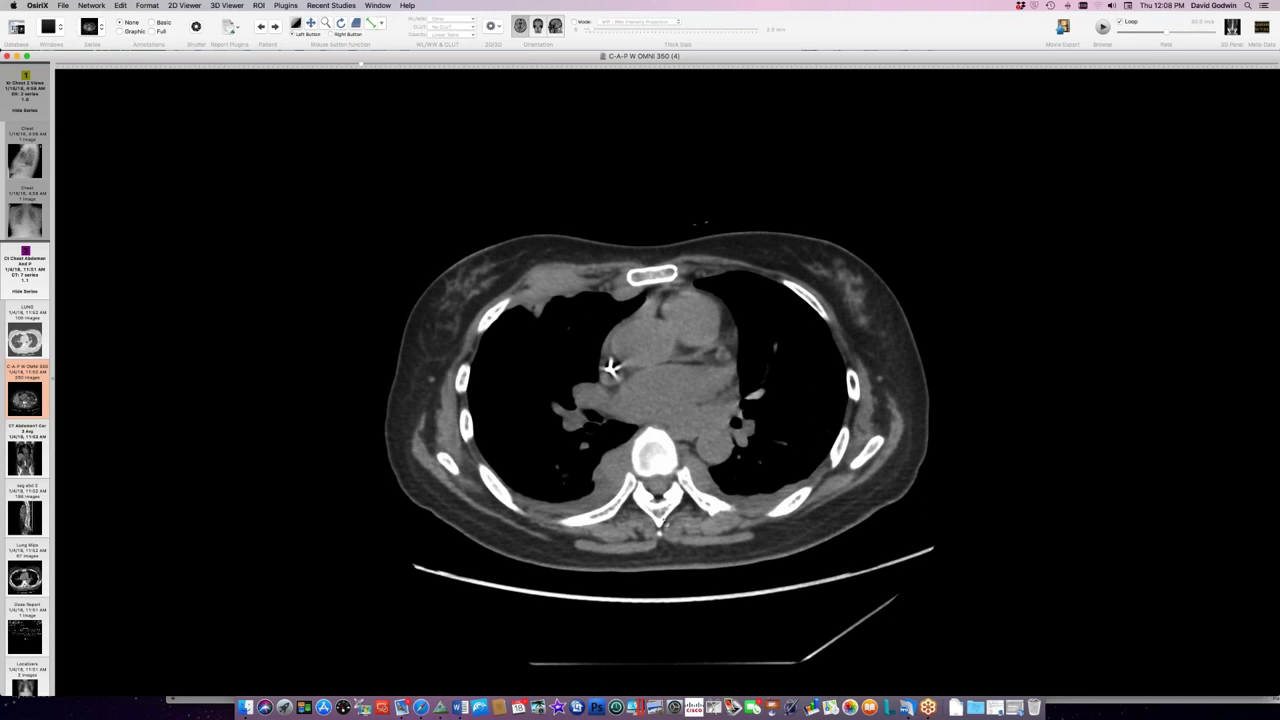
{"action": "scroll", "coordinate": [666, 521], "scroll_direction": "down", "scroll_amount": 5}
{"action": "left_click_drag", "start_coordinate": [666, 521], "coordinate": [696, 523]}
Browse the axial CT from heart level into the upper abdomen, ending at the lung bases
{"action": "scroll", "coordinate": [696, 524], "scroll_direction": "down", "scroll_amount": 5}
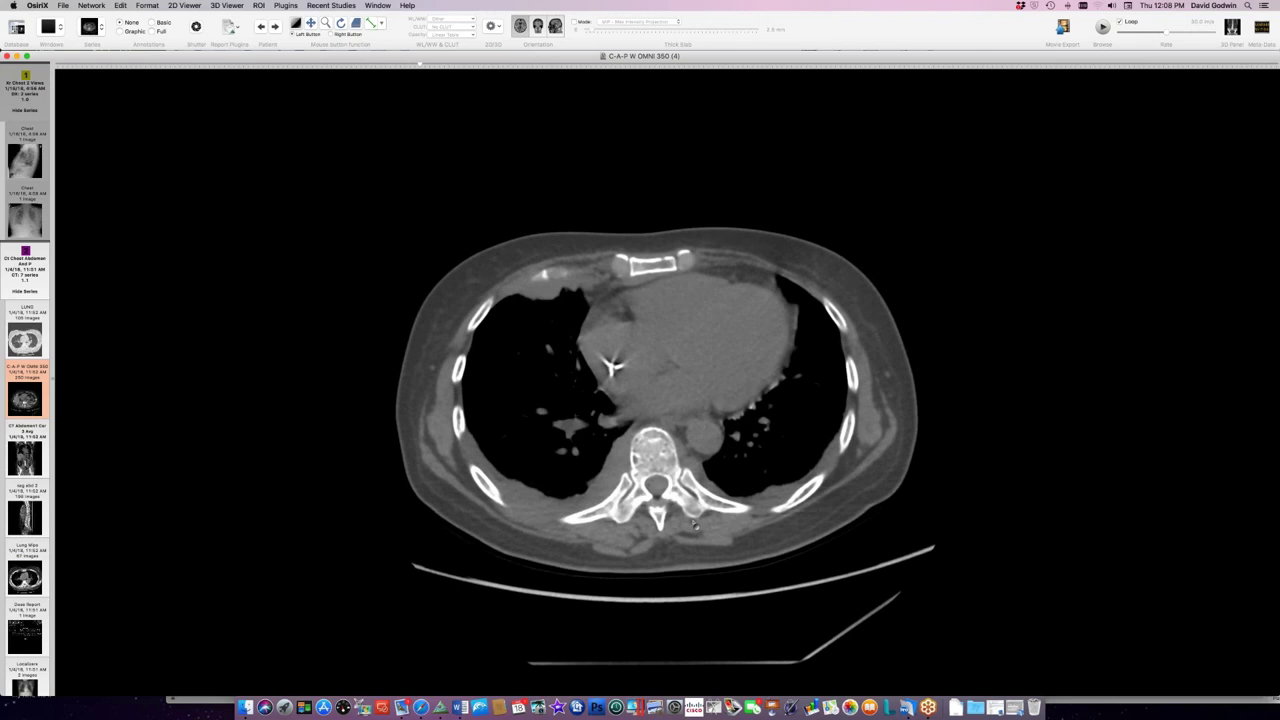
{"action": "scroll", "coordinate": [656, 444], "scroll_direction": "up", "scroll_amount": 3}
{"action": "scroll", "coordinate": [658, 498], "scroll_direction": "down", "scroll_amount": 5}
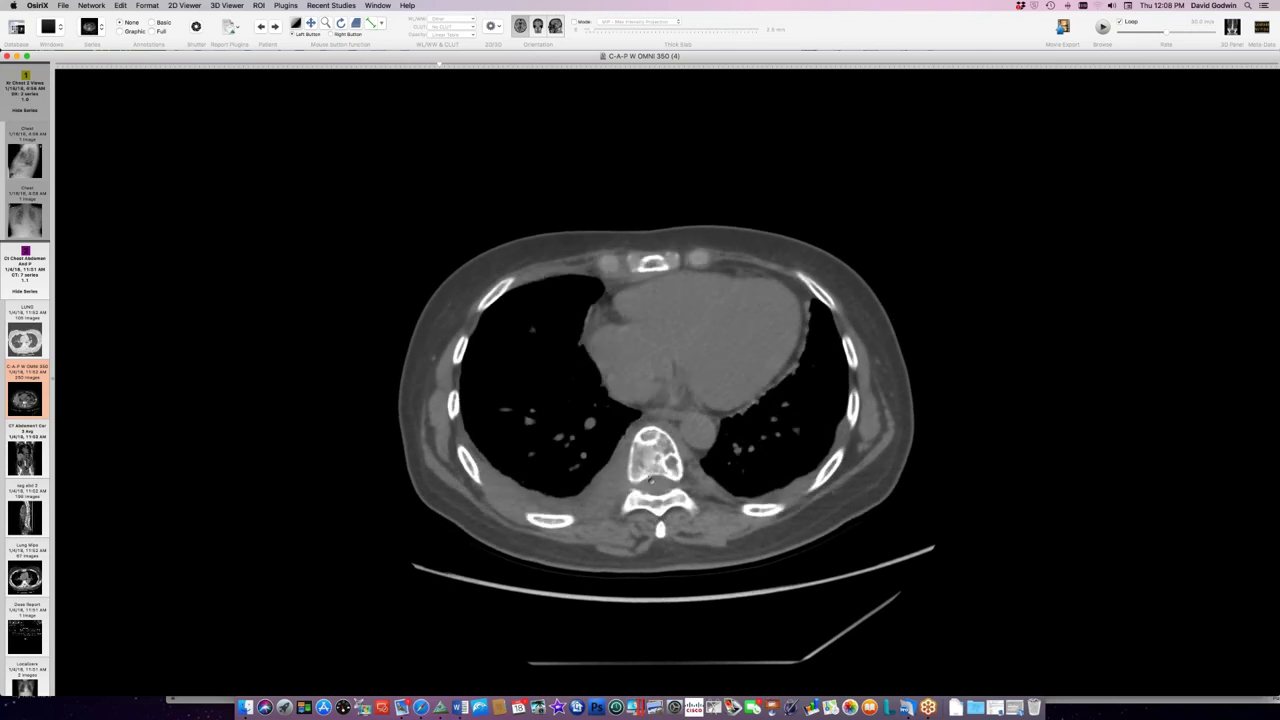
{"action": "scroll", "coordinate": [650, 481], "scroll_direction": "down", "scroll_amount": 15}
{"action": "scroll", "coordinate": [650, 481], "scroll_direction": "down", "scroll_amount": 4}
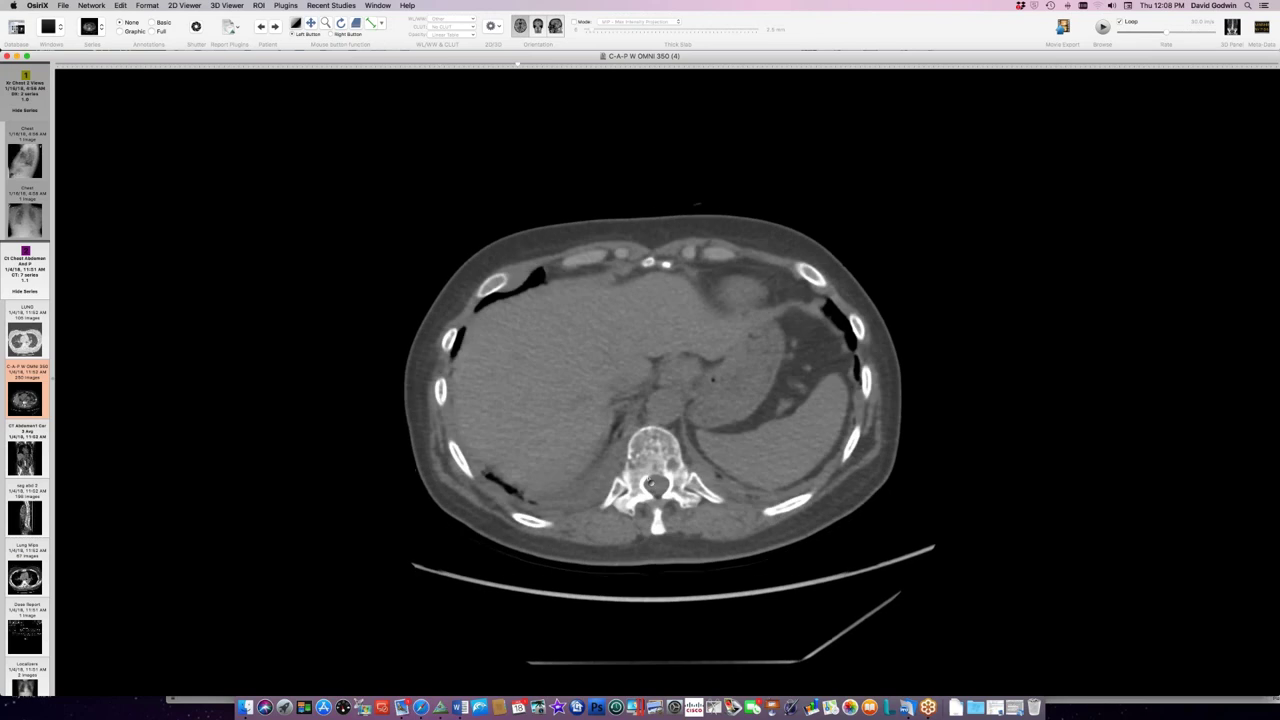
{"action": "scroll", "coordinate": [660, 501], "scroll_direction": "up", "scroll_amount": 20}
{"action": "scroll", "coordinate": [660, 501], "scroll_direction": "up", "scroll_amount": 7}
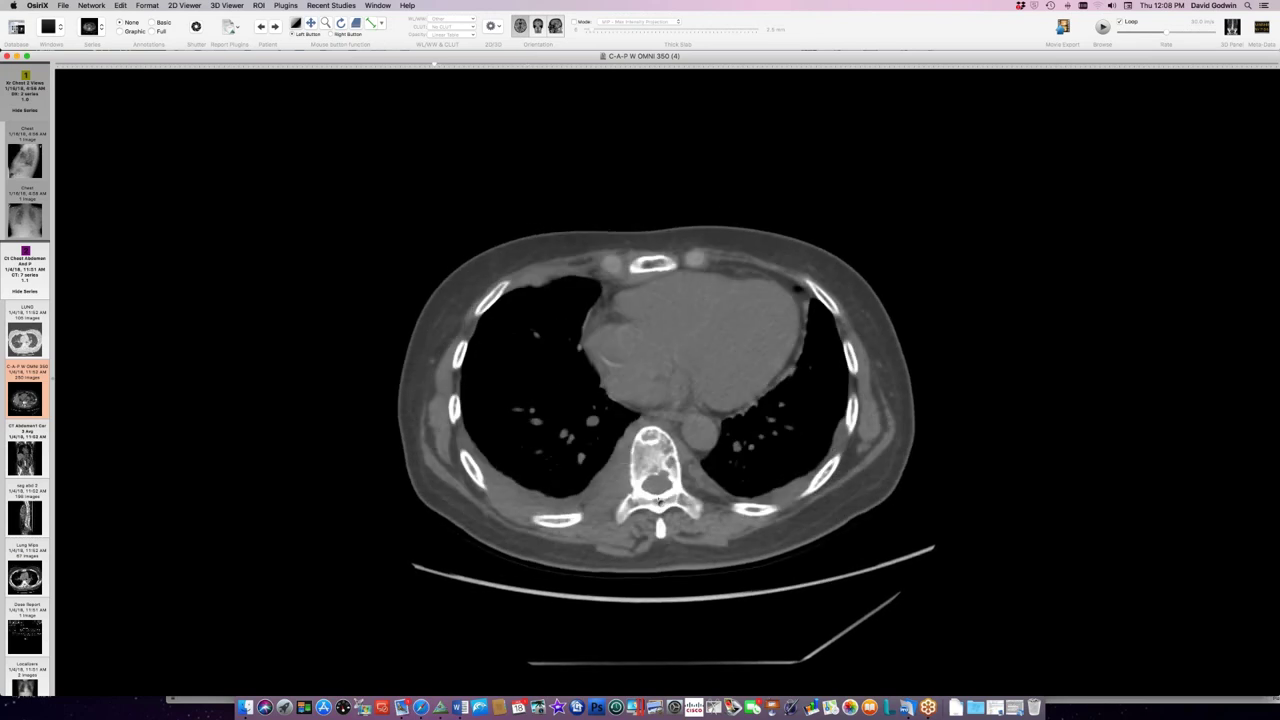
{"action": "scroll", "coordinate": [658, 497], "scroll_direction": "down", "scroll_amount": 3}
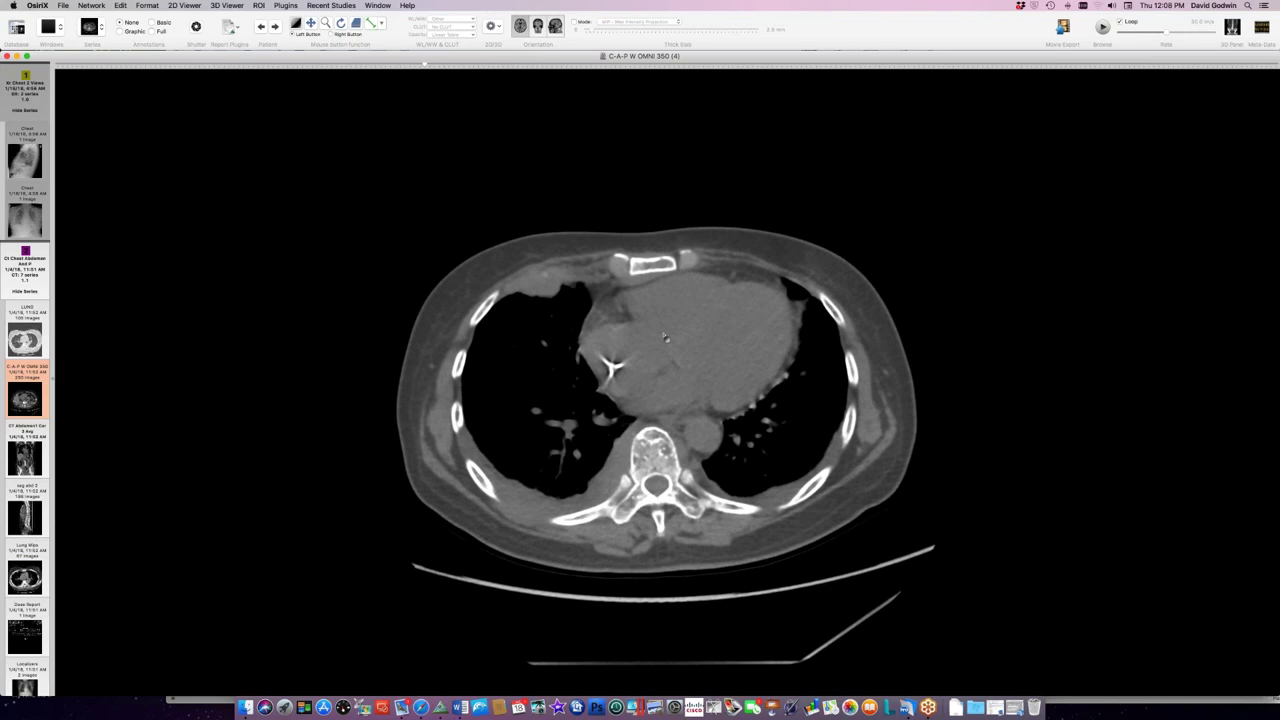
{"action": "scroll", "coordinate": [665, 333], "scroll_direction": "down", "scroll_amount": 10}
{"action": "scroll", "coordinate": [665, 333], "scroll_direction": "up", "scroll_amount": 1}
{"action": "scroll", "coordinate": [665, 333], "scroll_direction": "down", "scroll_amount": 1}
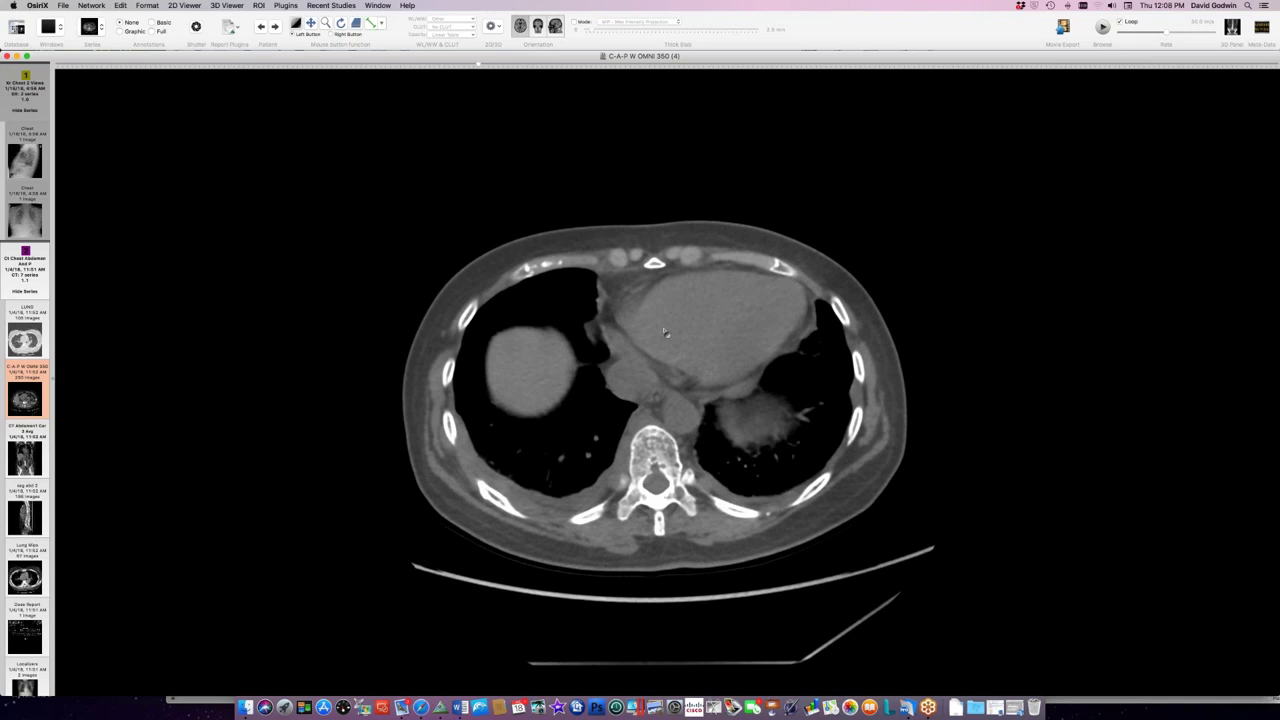
Page the C-A-P W OMNI 350 axial CT down through the upper abdomen
{"action": "scroll", "coordinate": [646, 334], "scroll_direction": "down", "scroll_amount": 10}
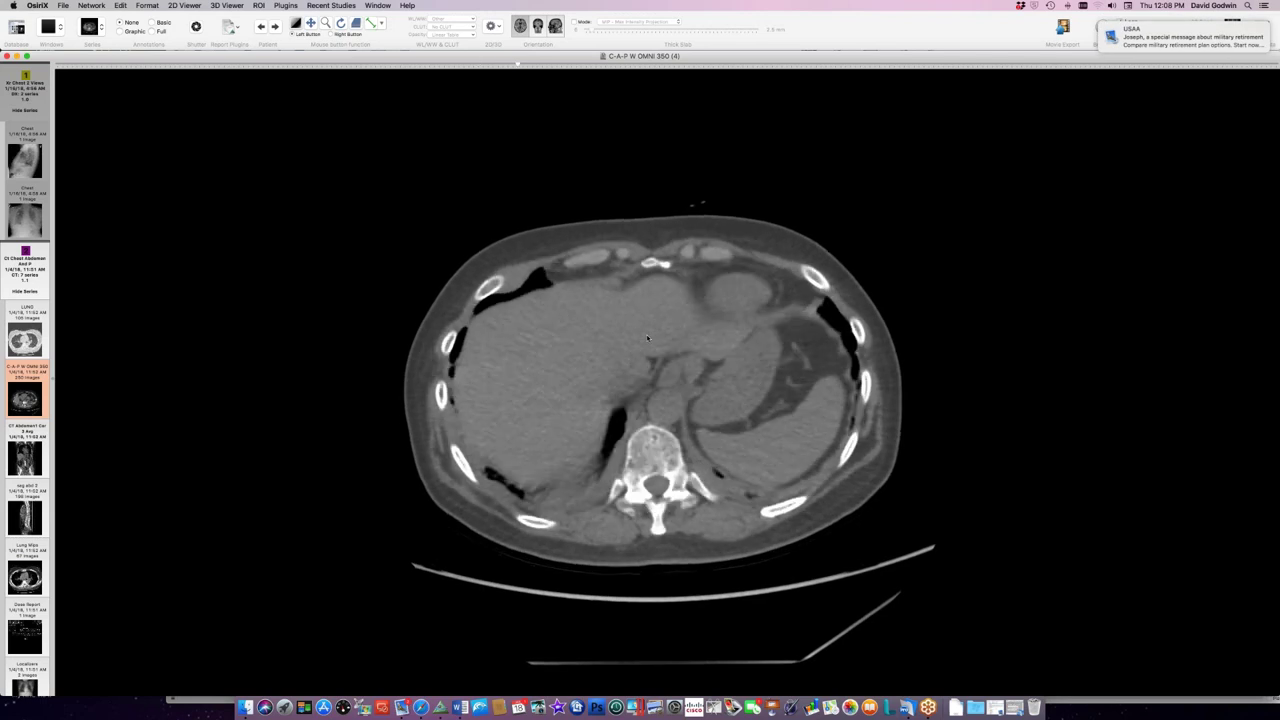
{"action": "scroll", "coordinate": [646, 340], "scroll_direction": "down", "scroll_amount": 8}
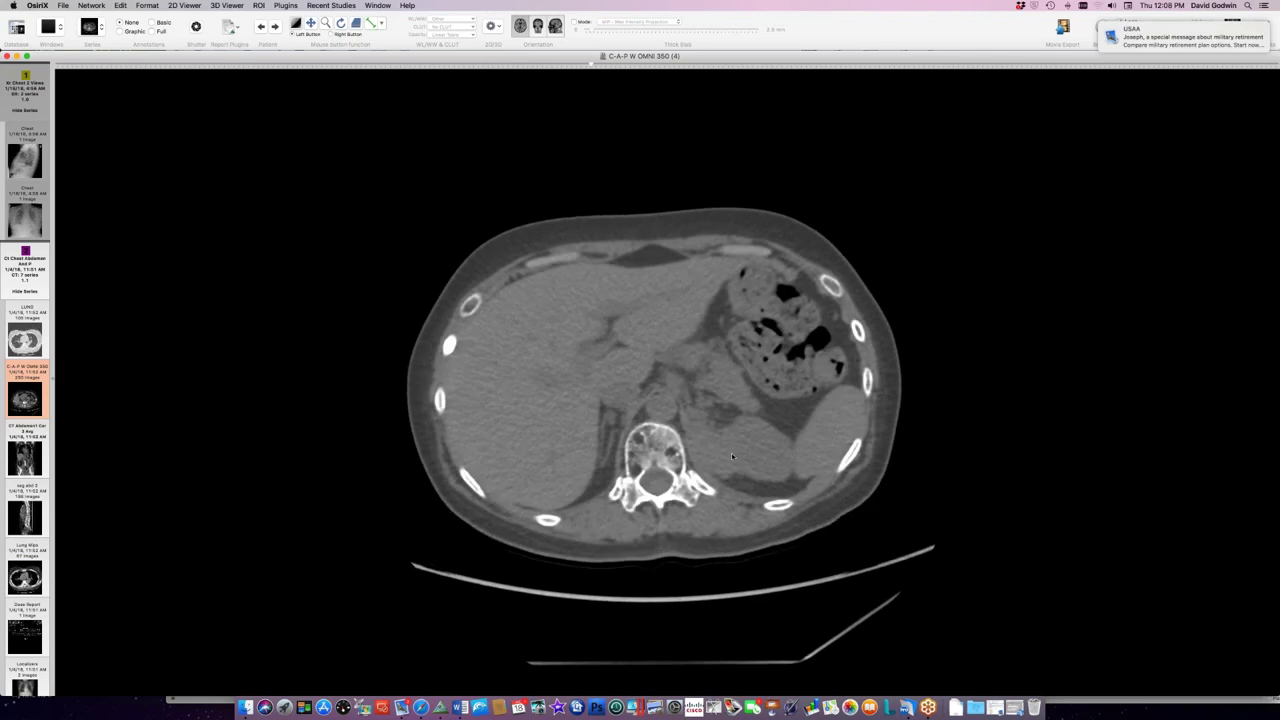
{"action": "scroll", "coordinate": [732, 457], "scroll_direction": "up", "scroll_amount": 3}
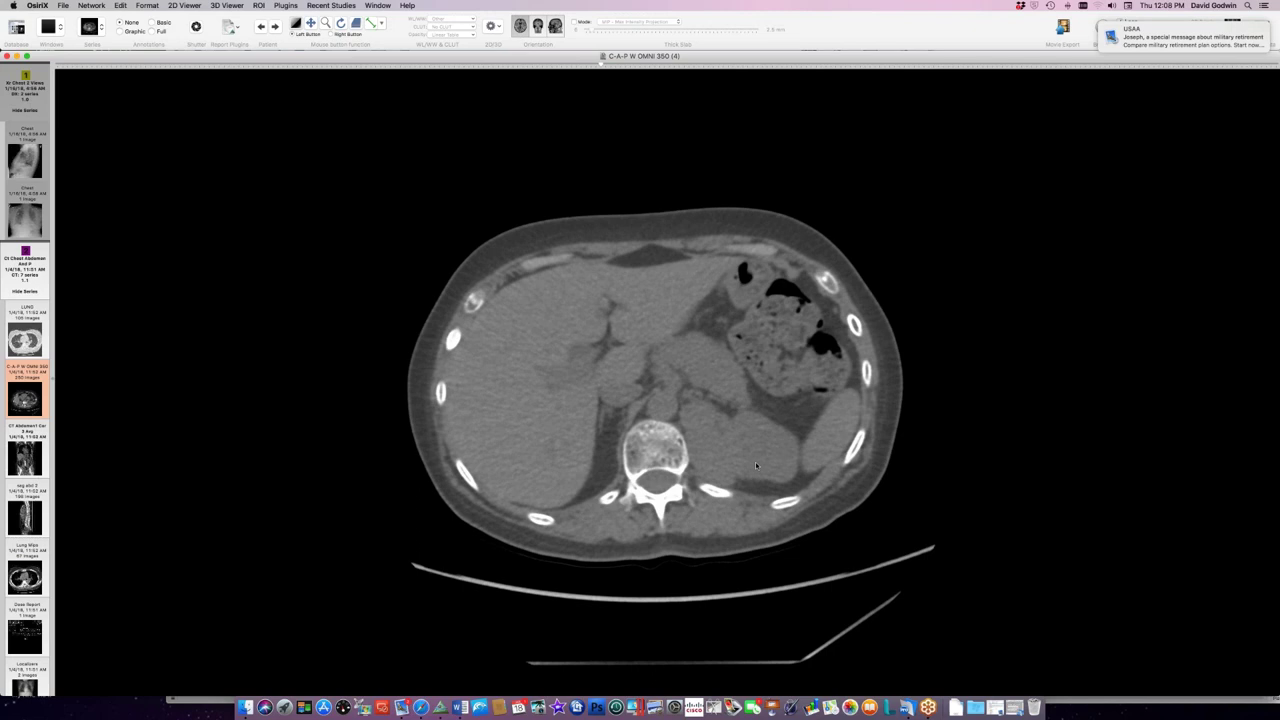
{"action": "scroll", "coordinate": [756, 465], "scroll_direction": "down", "scroll_amount": 5}
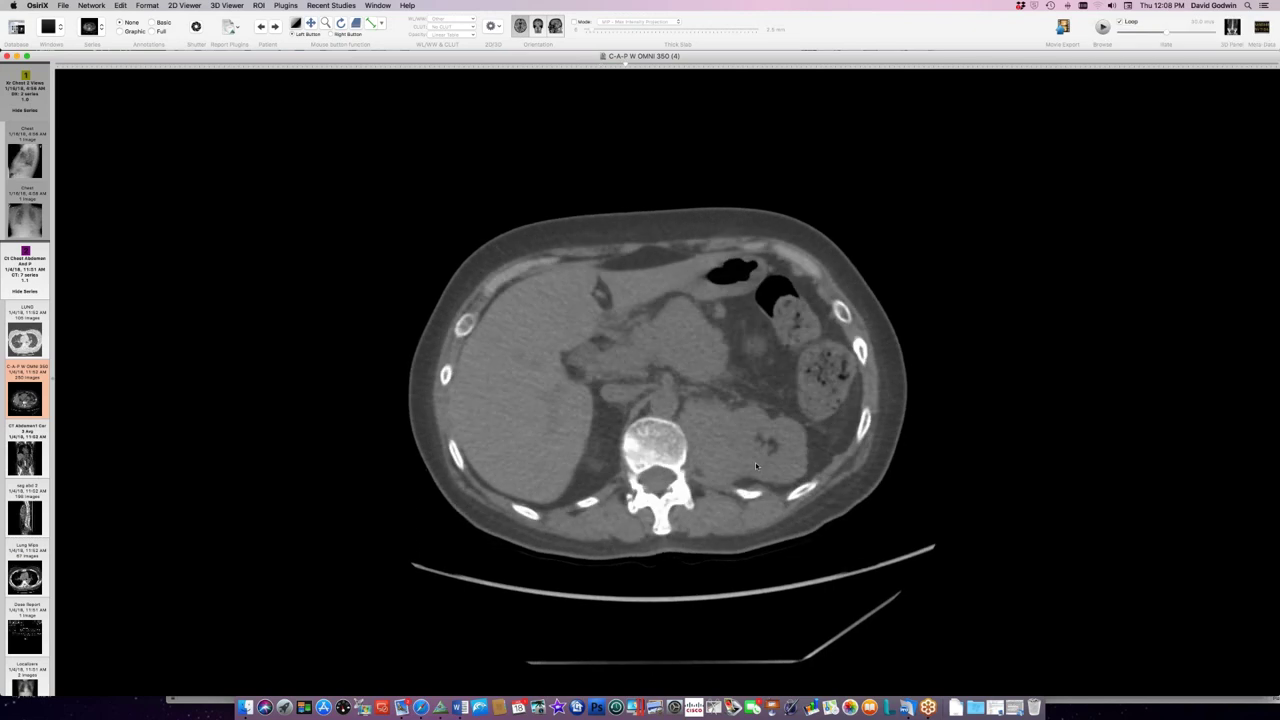
{"action": "scroll", "coordinate": [755, 462], "scroll_direction": "down", "scroll_amount": 5}
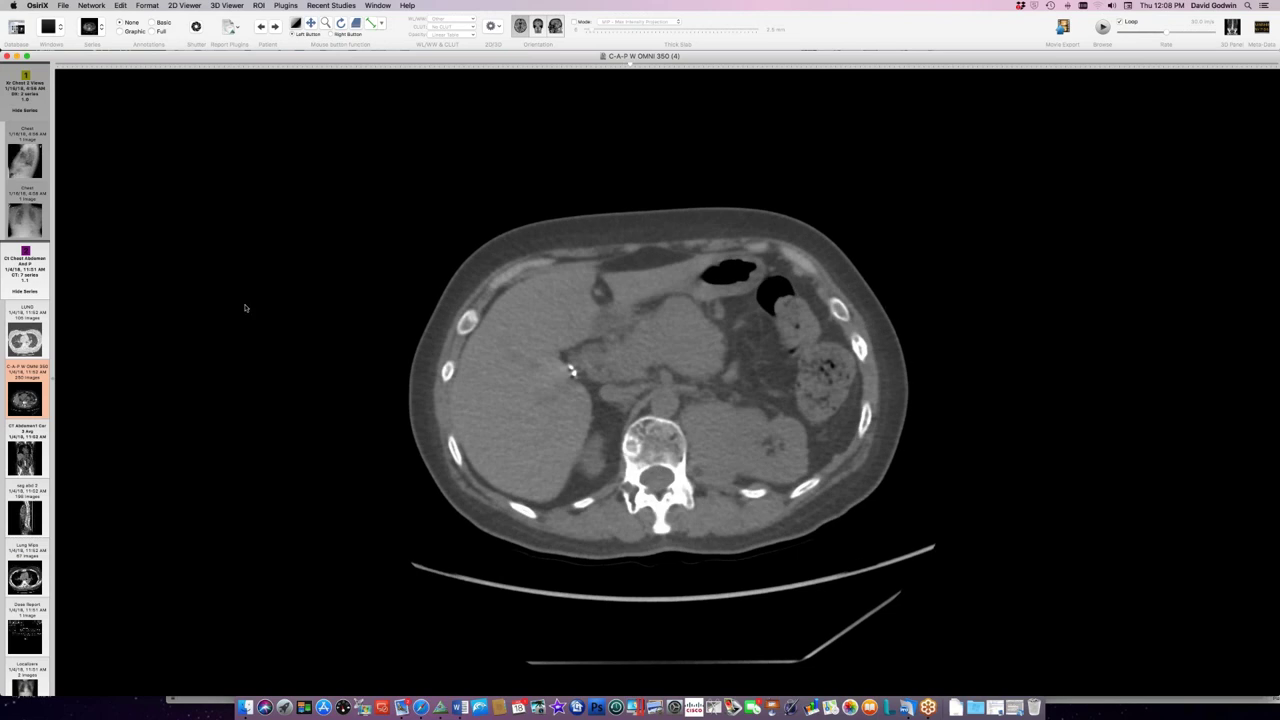
{"action": "scroll", "coordinate": [297, 317], "scroll_direction": "up", "scroll_amount": 10}
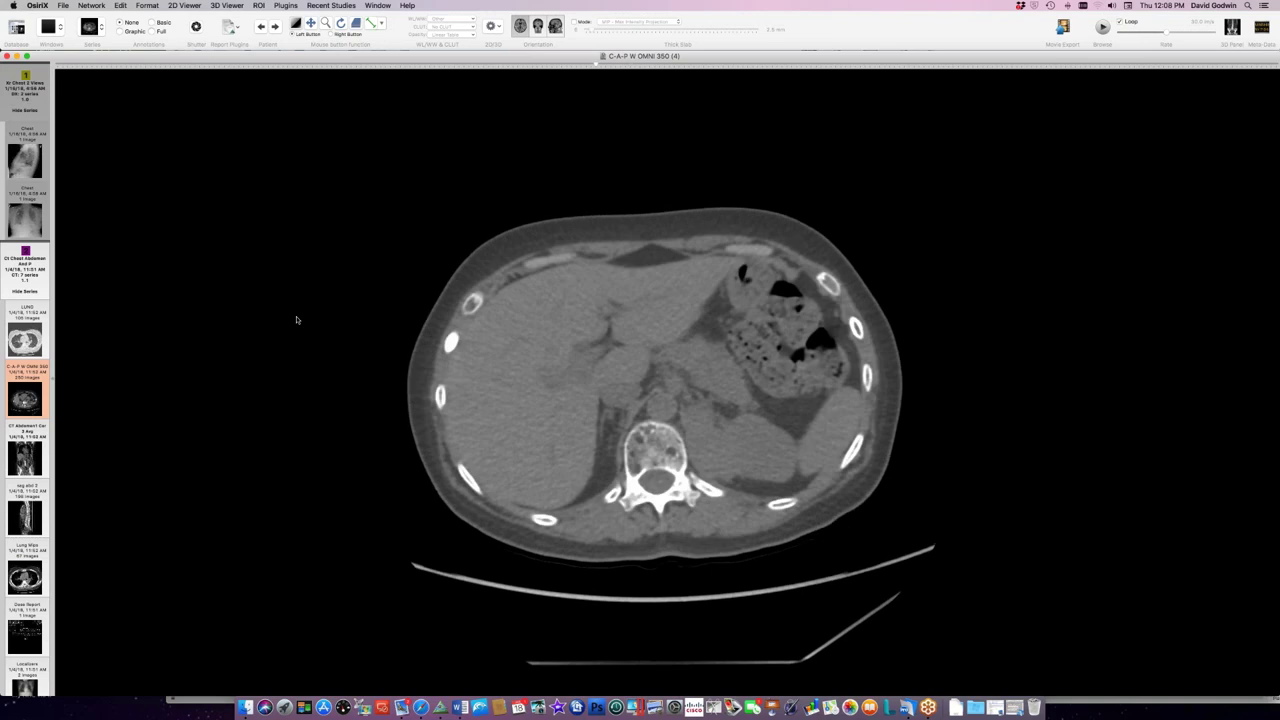
{"action": "scroll", "coordinate": [296, 320], "scroll_direction": "down", "scroll_amount": 10}
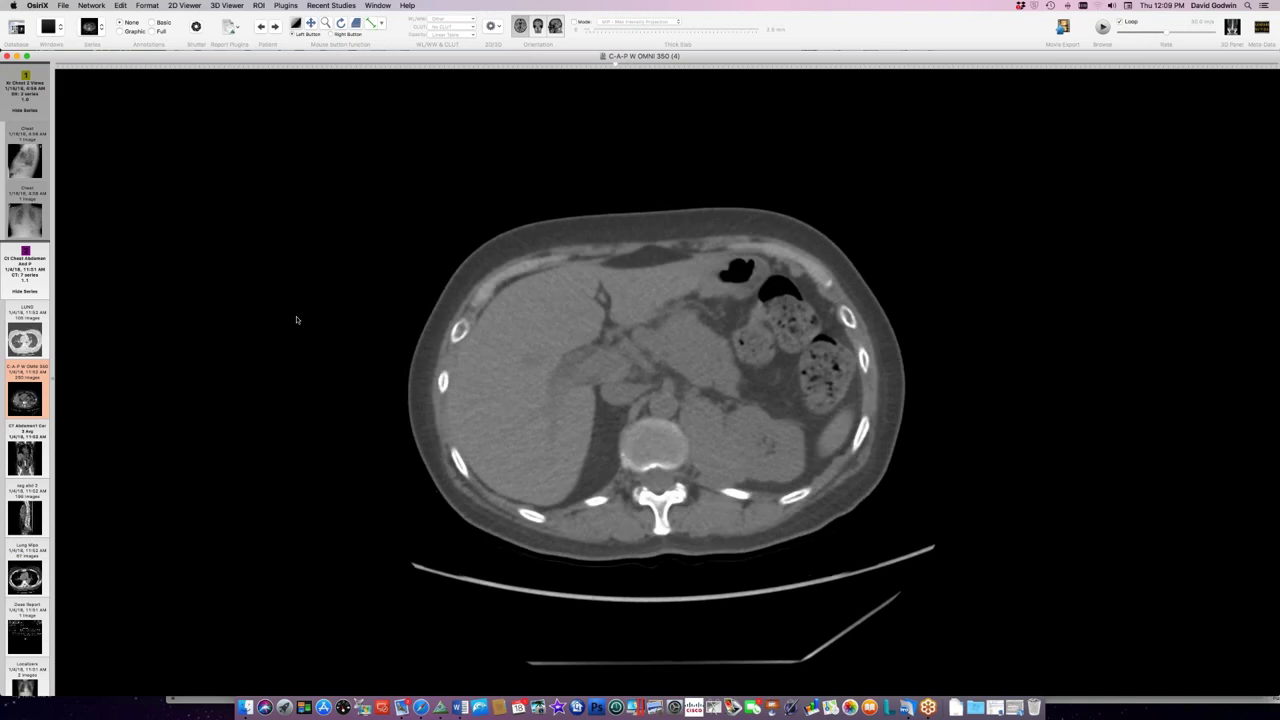
{"action": "scroll", "coordinate": [296, 320], "scroll_direction": "up", "scroll_amount": 3}
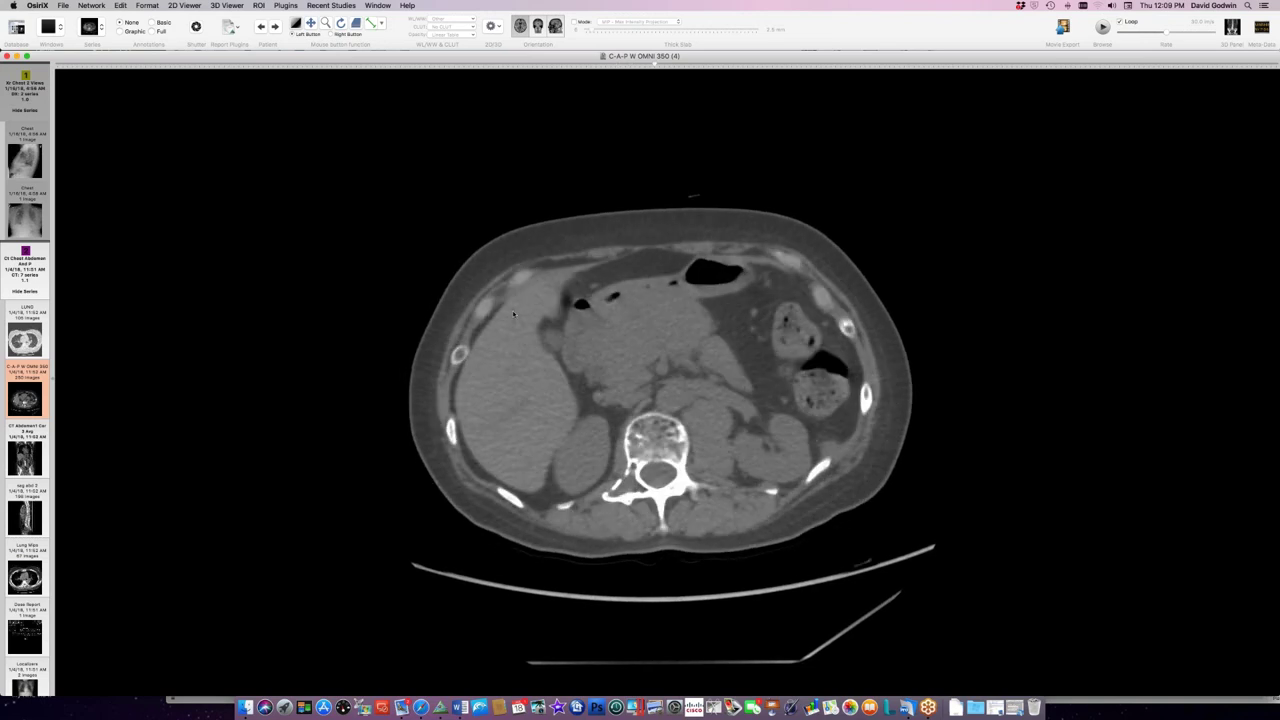
{"action": "scroll", "coordinate": [604, 348], "scroll_direction": "down", "scroll_amount": 8}
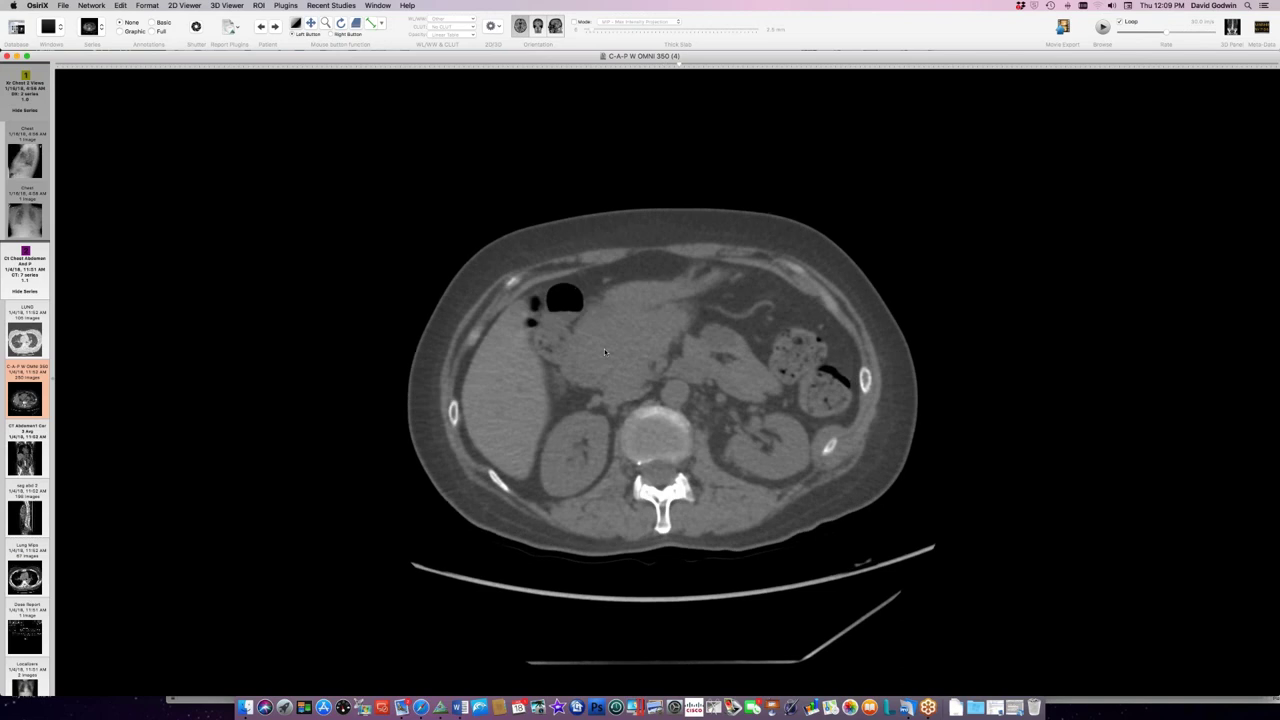
{"action": "scroll", "coordinate": [604, 348], "scroll_direction": "up", "scroll_amount": 5}
{"action": "scroll", "coordinate": [604, 349], "scroll_direction": "down", "scroll_amount": 8}
Continue to the sacroiliac level, then close the viewer and open the next patient's study
{"action": "scroll", "coordinate": [604, 349], "scroll_direction": "down", "scroll_amount": 10}
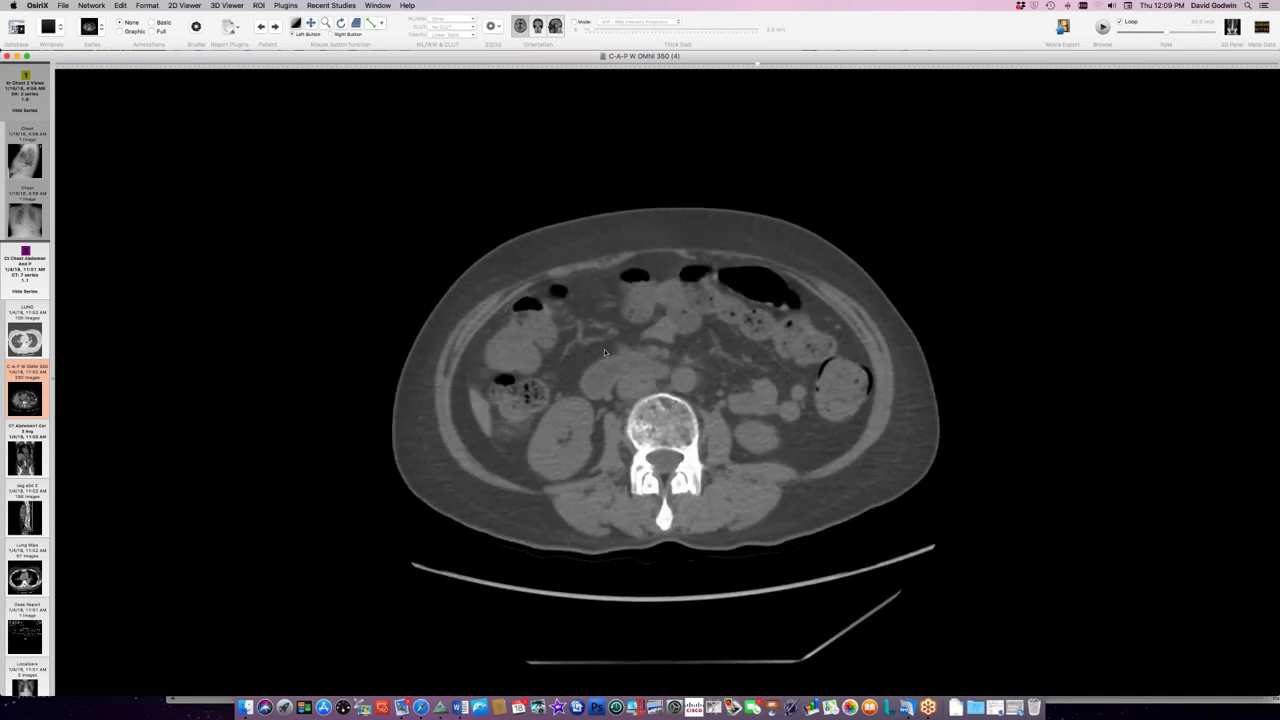
{"action": "scroll", "coordinate": [604, 350], "scroll_direction": "down", "scroll_amount": 5}
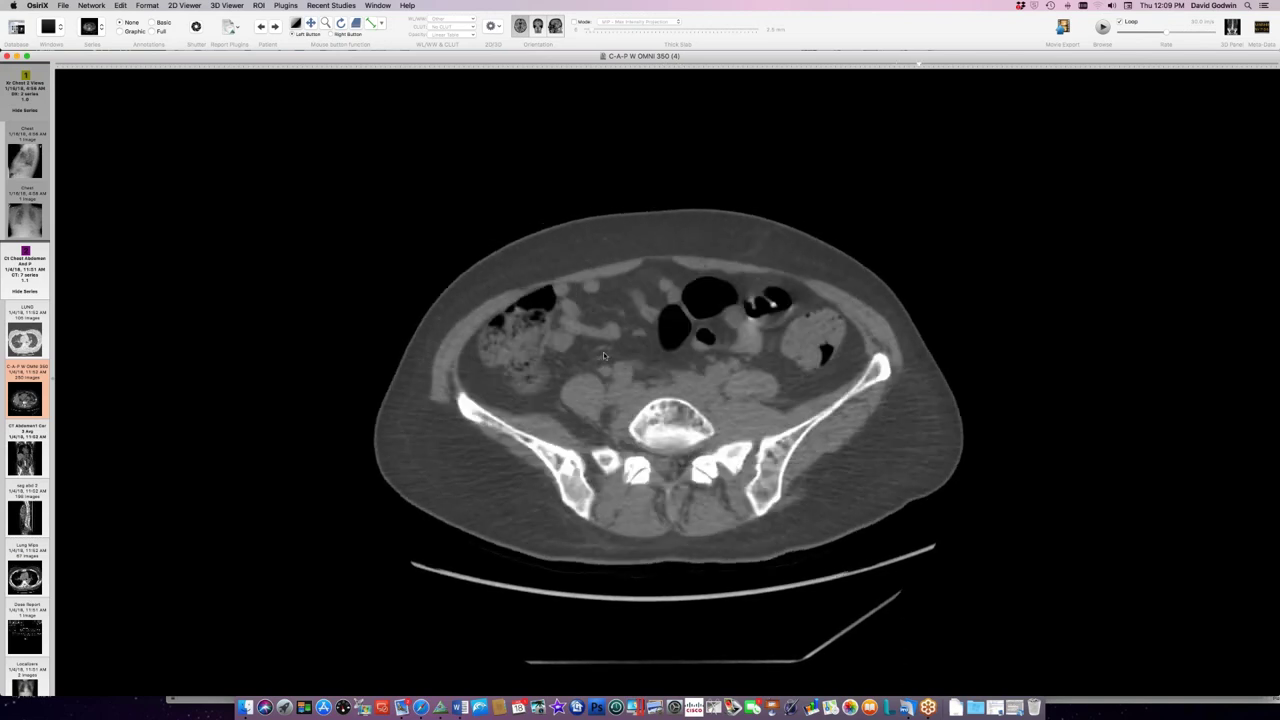
{"action": "scroll", "coordinate": [605, 362], "scroll_direction": "down", "scroll_amount": 3}
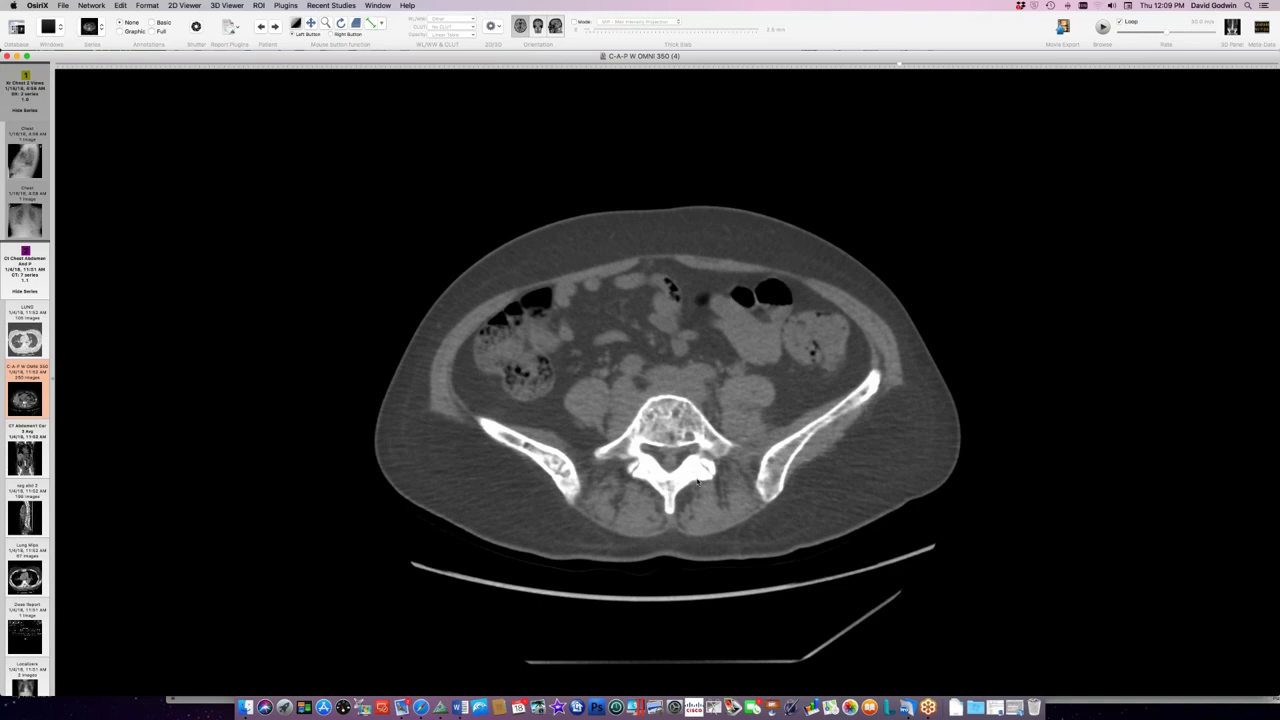
{"action": "scroll", "coordinate": [558, 463], "scroll_direction": "down", "scroll_amount": 2}
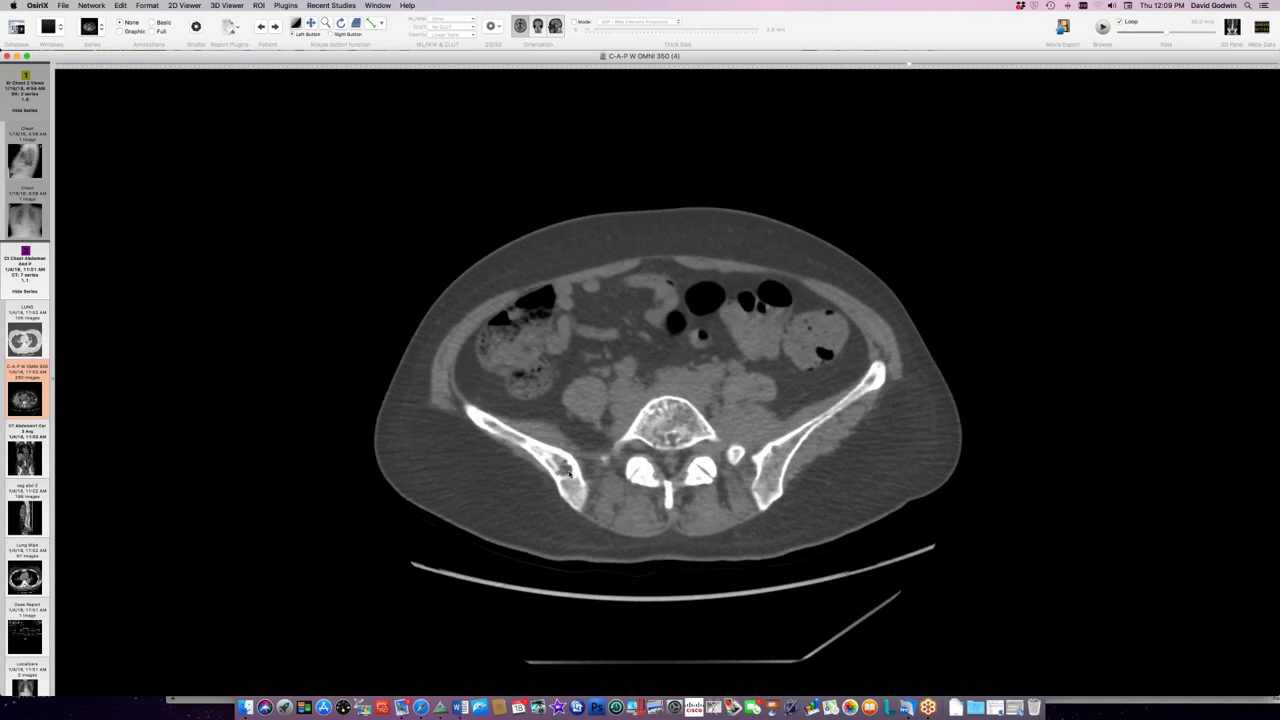
{"action": "scroll", "coordinate": [570, 477], "scroll_direction": "down", "scroll_amount": 2}
{"action": "scroll", "coordinate": [570, 445], "scroll_direction": "down", "scroll_amount": 2}
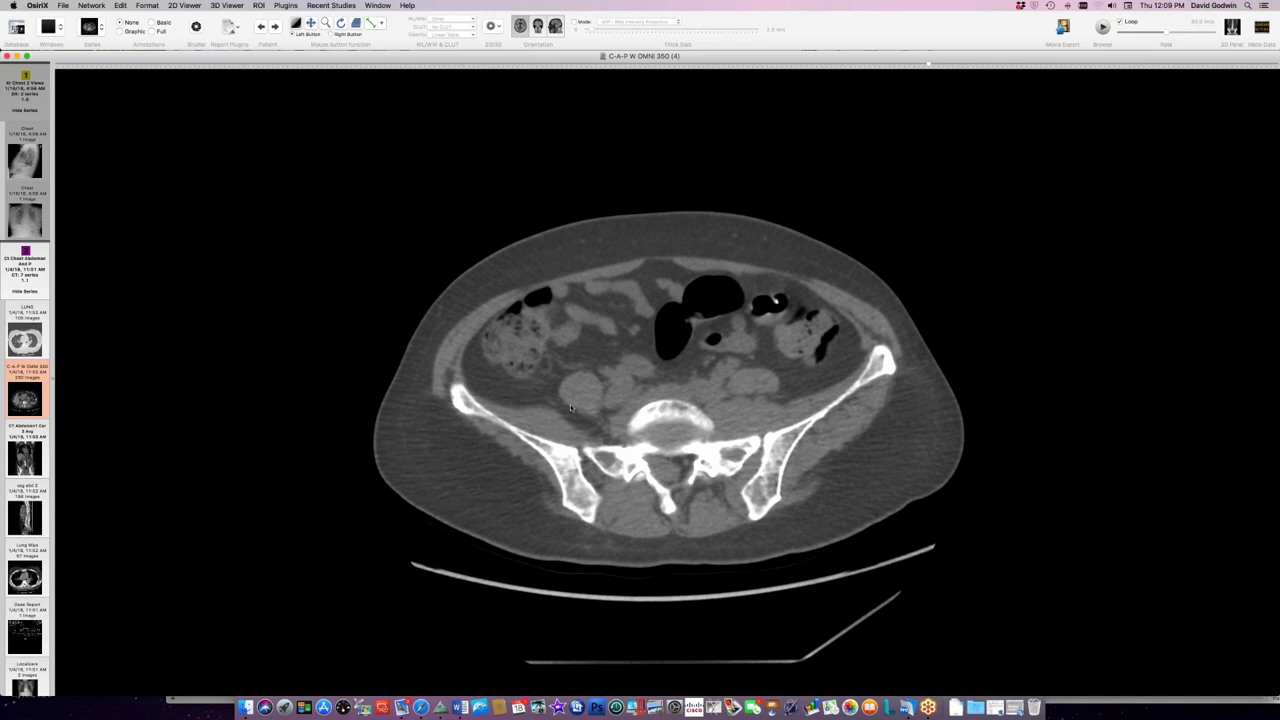
{"action": "key", "text": "super+w"}
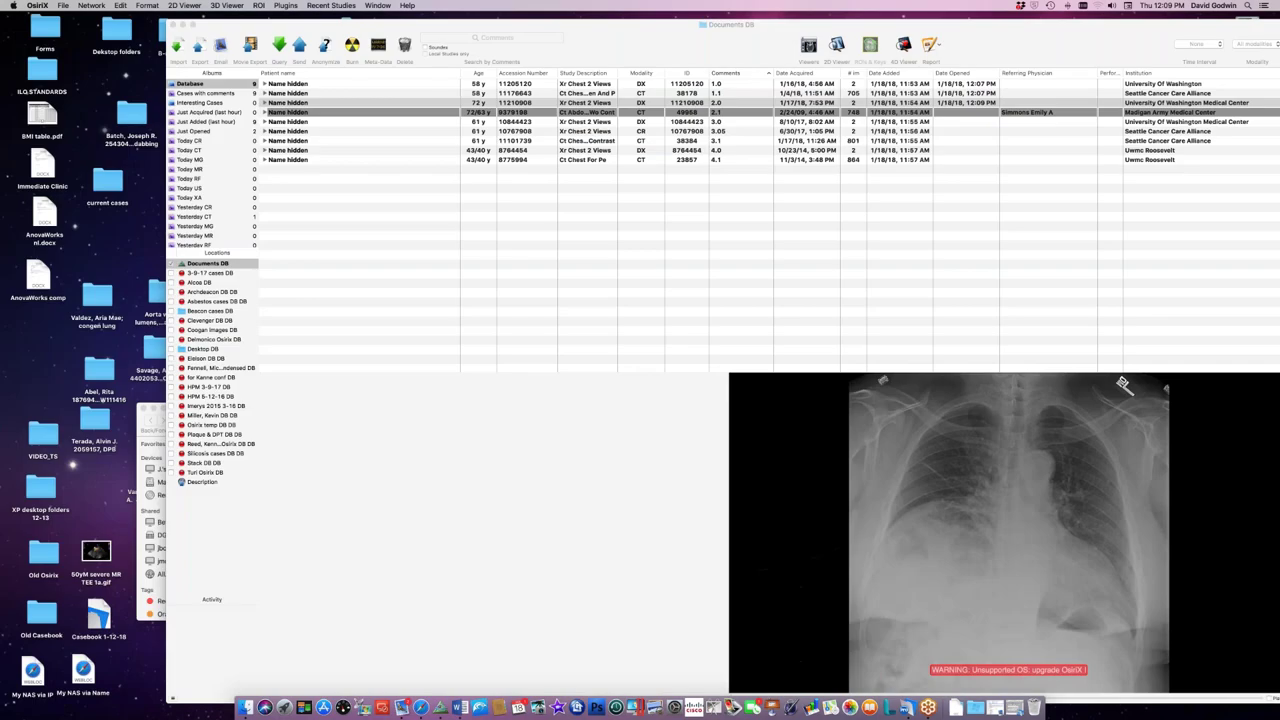
{"action": "key", "text": "Return"}
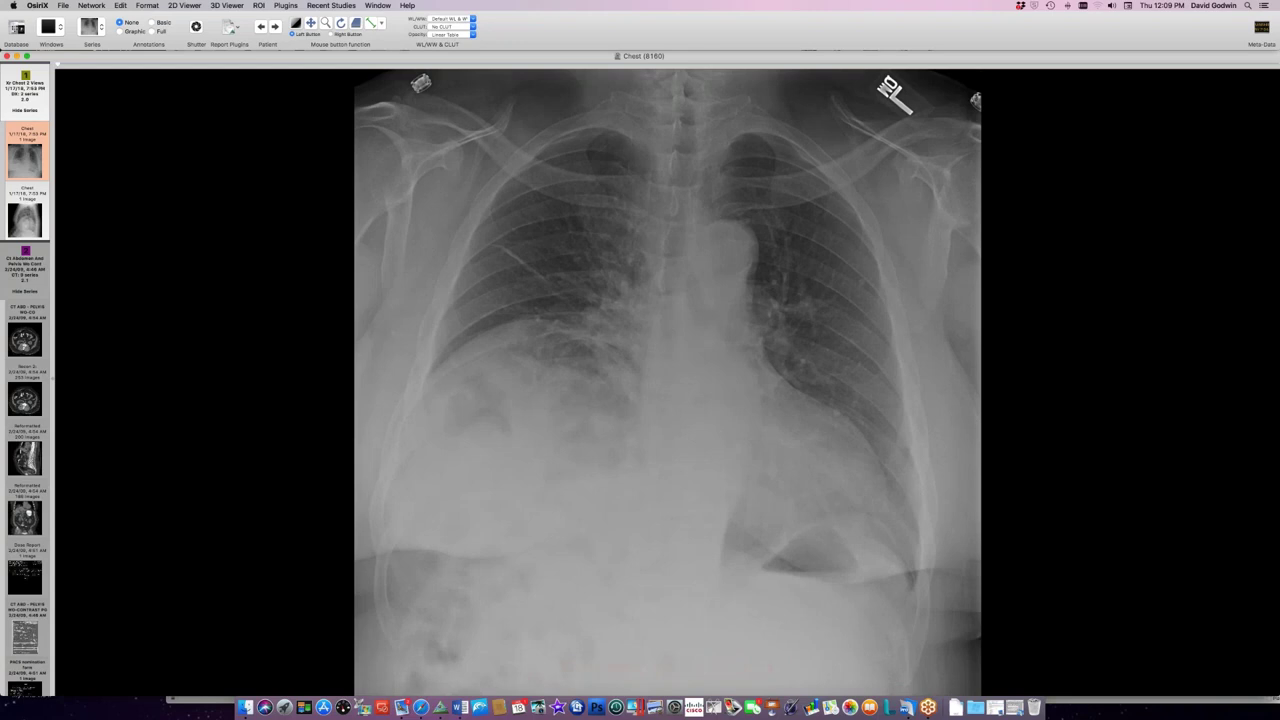
Switch from the frontal to the lateral chest radiograph
{"action": "key", "text": "Down"}
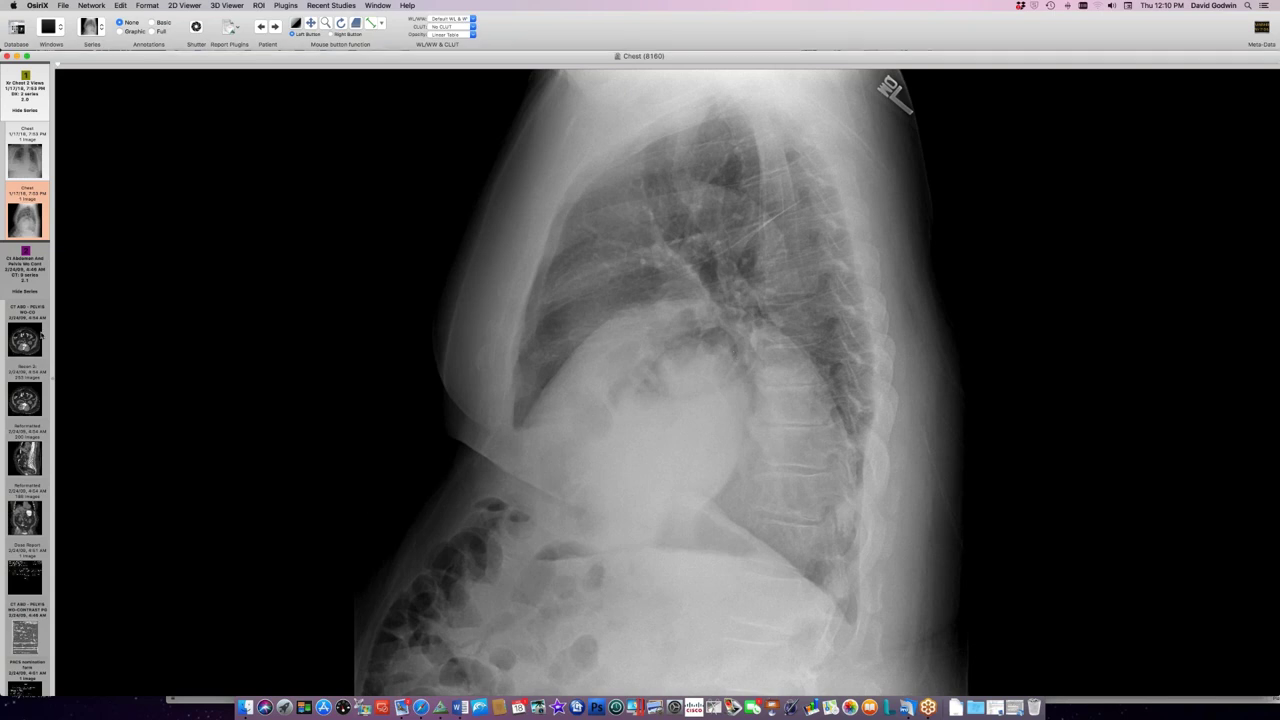
Open the patient's CT ABD - PELVIS WO-CO series
{"action": "left_click", "coordinate": [41, 336]}
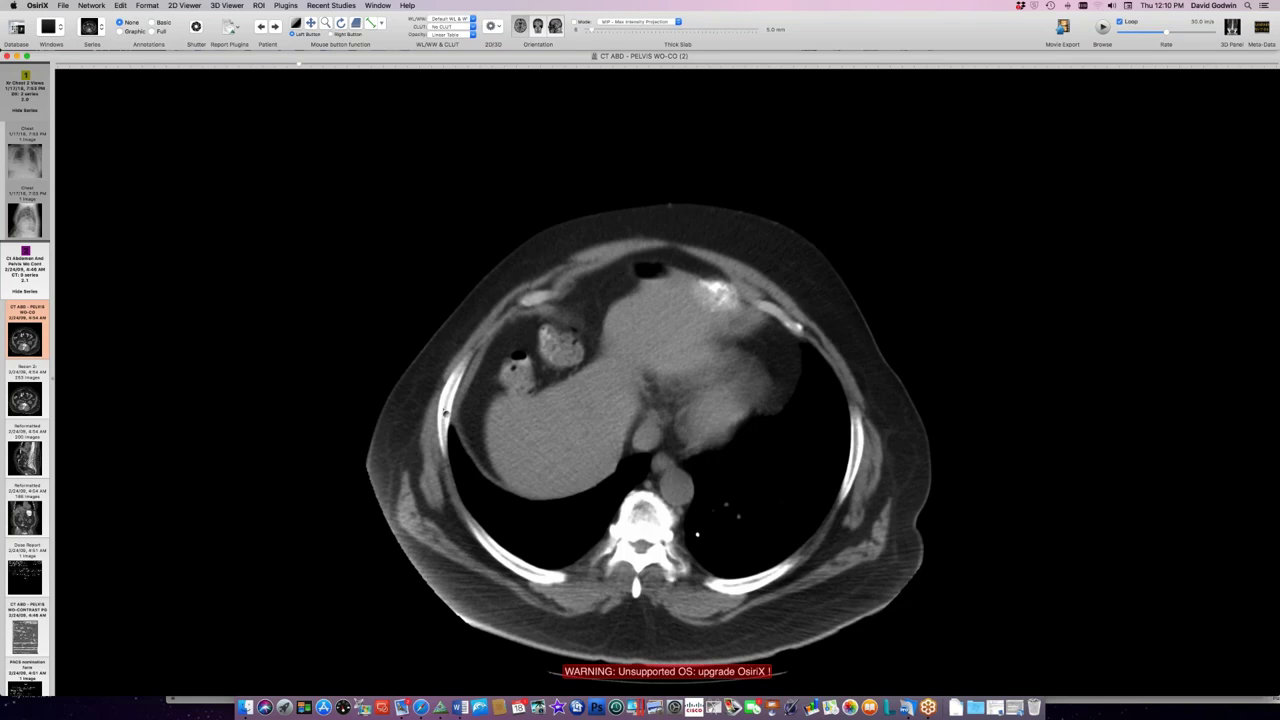
Page the non-contrast axial CT from the liver dome to the kidneys and stomach fluid level
{"action": "scroll", "coordinate": [446, 412], "scroll_direction": "down", "scroll_amount": 5}
{"action": "scroll", "coordinate": [552, 358], "scroll_direction": "down", "scroll_amount": 10}
{"action": "scroll", "coordinate": [552, 358], "scroll_direction": "up", "scroll_amount": 3}
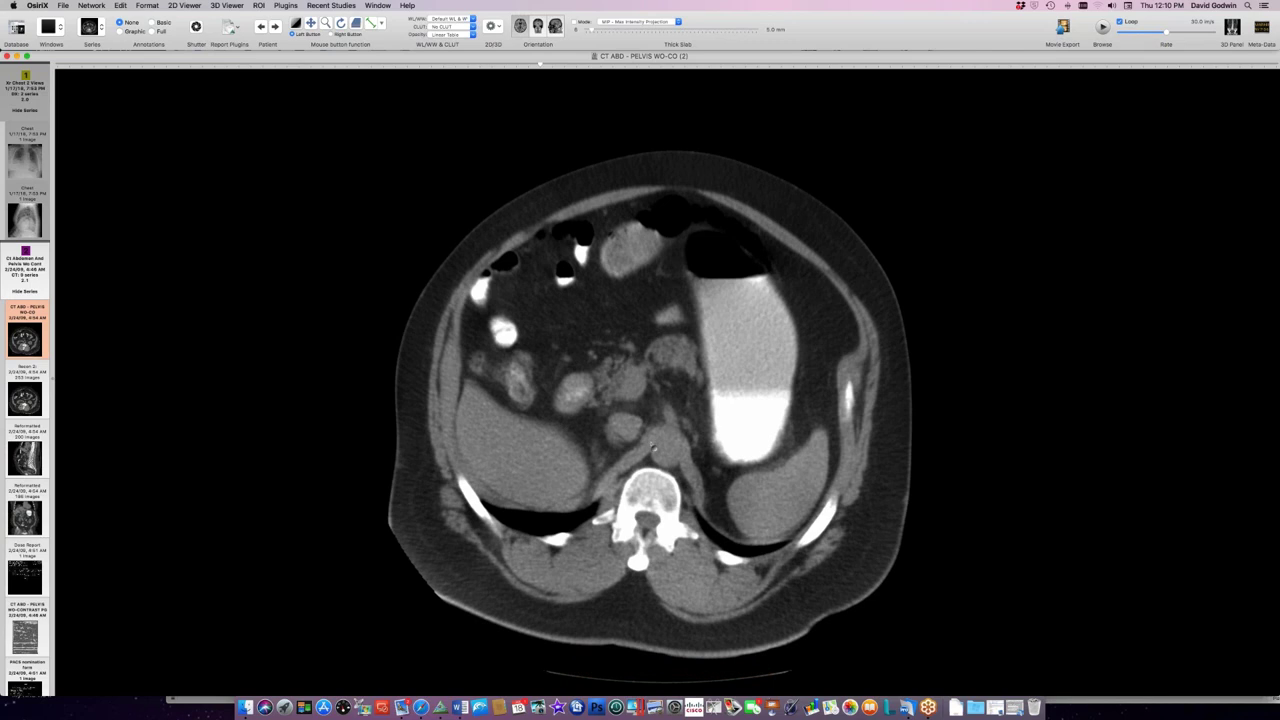
{"action": "scroll", "coordinate": [643, 457], "scroll_direction": "down", "scroll_amount": 3}
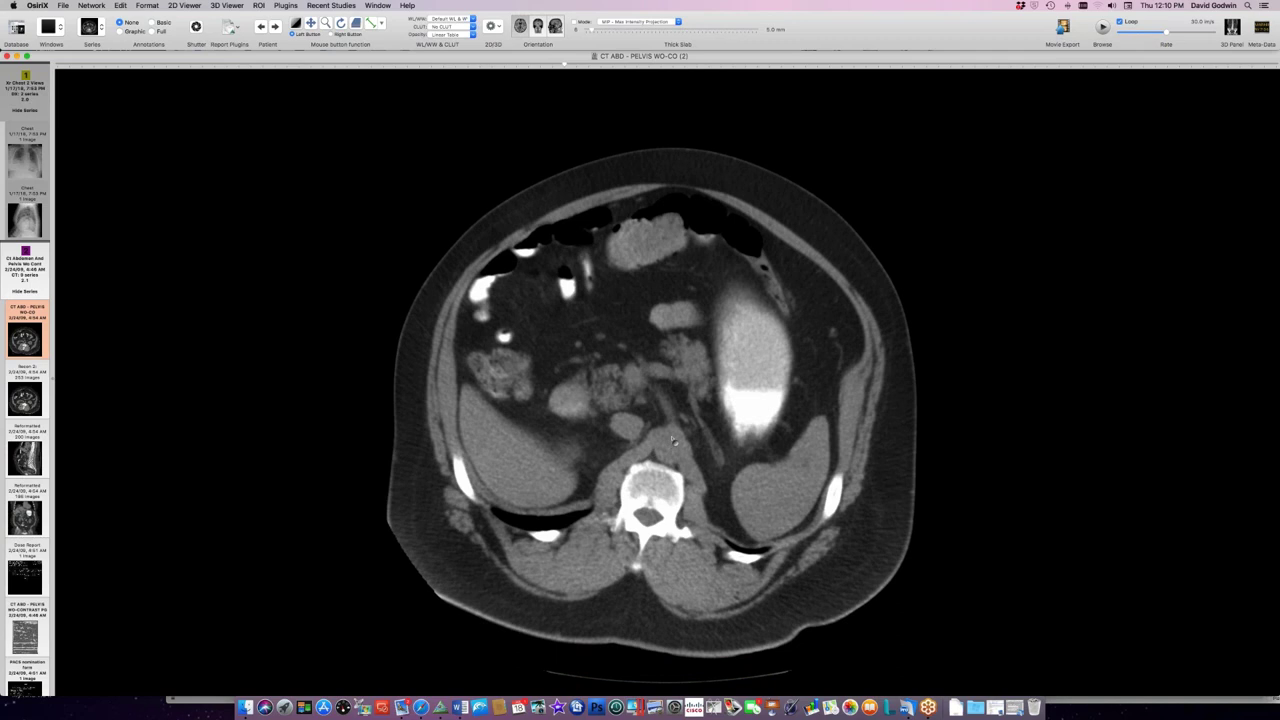
{"action": "scroll", "coordinate": [674, 441], "scroll_direction": "up", "scroll_amount": 2}
{"action": "scroll", "coordinate": [674, 441], "scroll_direction": "up", "scroll_amount": 3}
{"action": "scroll", "coordinate": [670, 438], "scroll_direction": "down", "scroll_amount": 3}
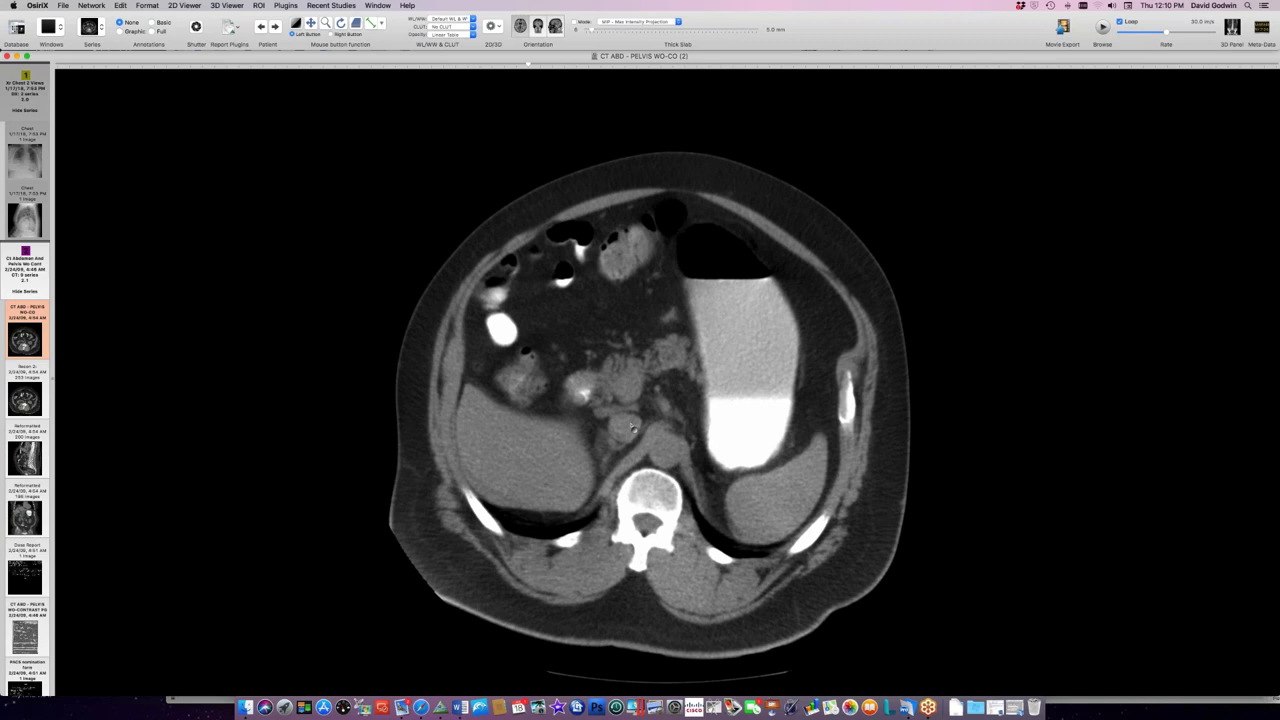
Open the sagittal Reformatted (300) series and page from the midline spine to lateral slices
{"action": "left_click", "coordinate": [36, 462]}
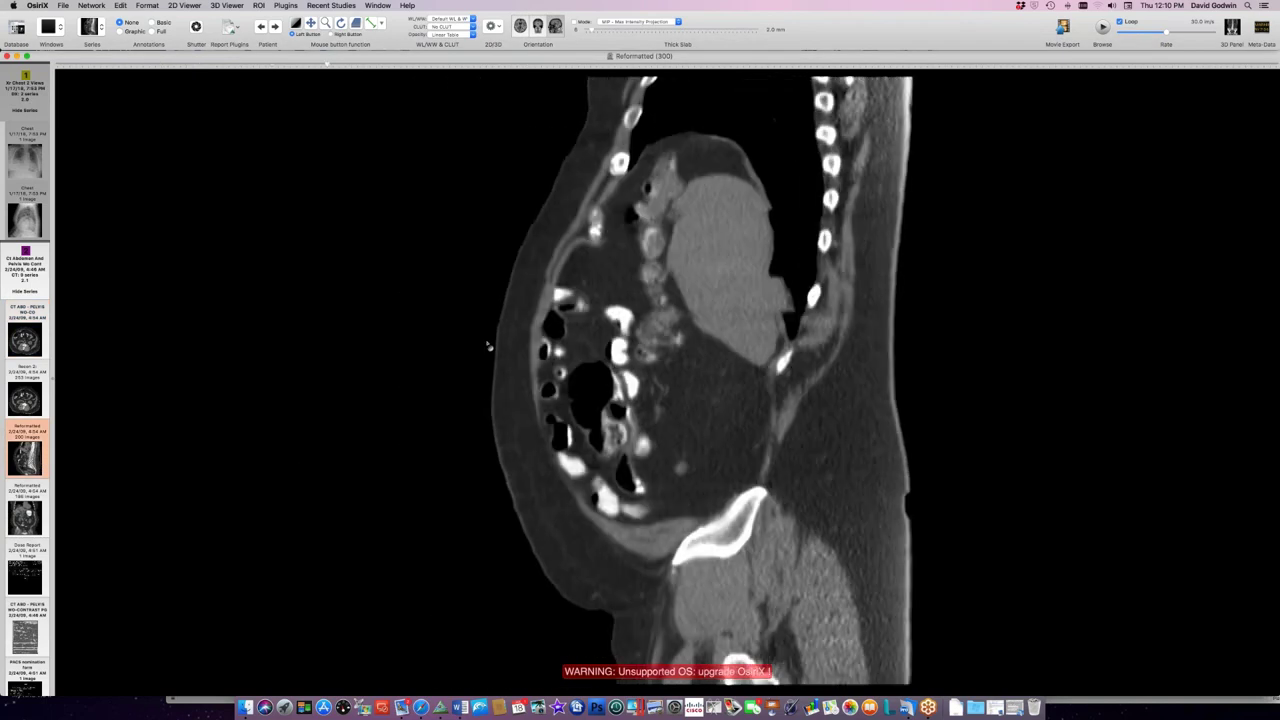
{"action": "scroll", "coordinate": [506, 452], "scroll_direction": "down", "scroll_amount": 3}
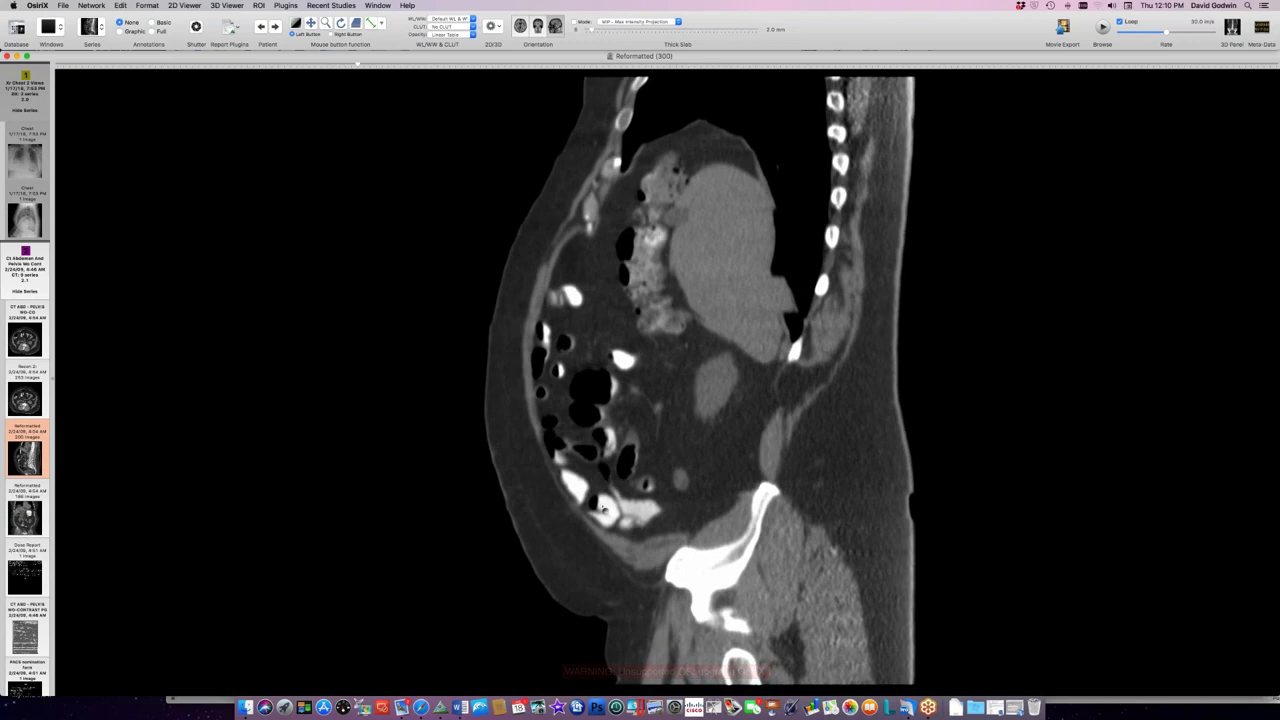
{"action": "scroll", "coordinate": [663, 437], "scroll_direction": "down", "scroll_amount": 4}
{"action": "scroll", "coordinate": [663, 437], "scroll_direction": "down", "scroll_amount": 8}
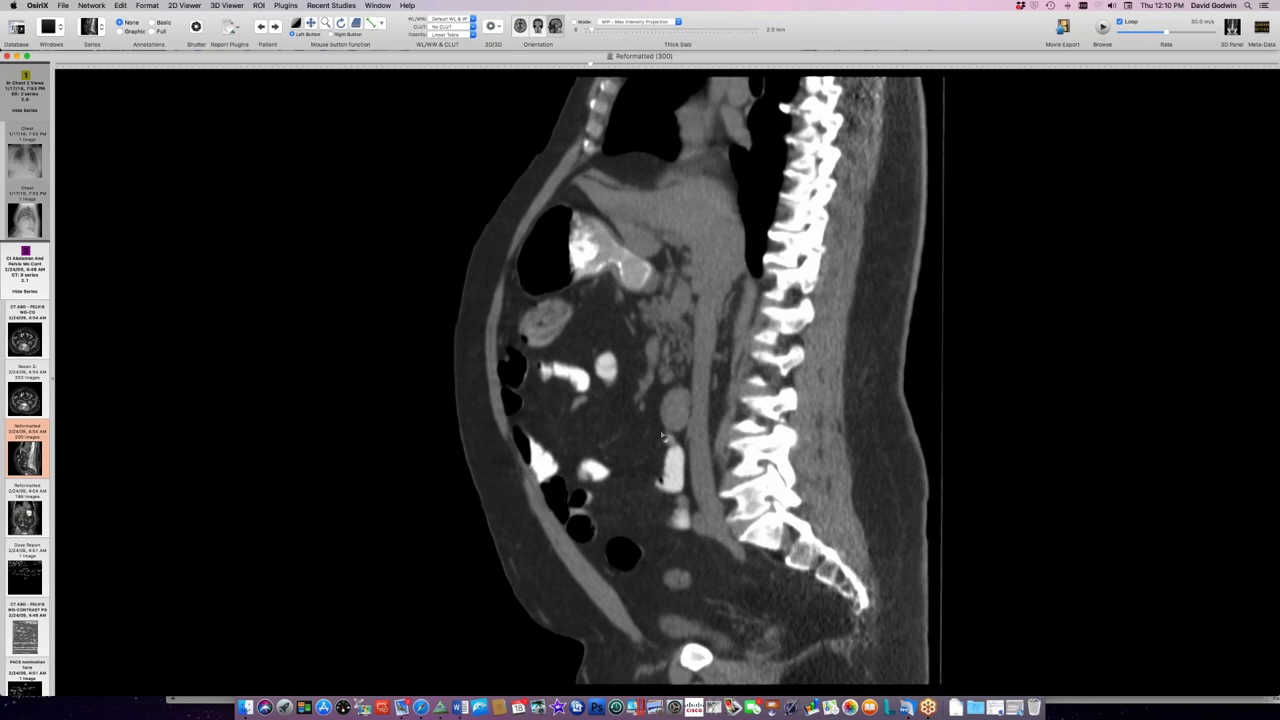
{"action": "scroll", "coordinate": [663, 437], "scroll_direction": "down", "scroll_amount": 10}
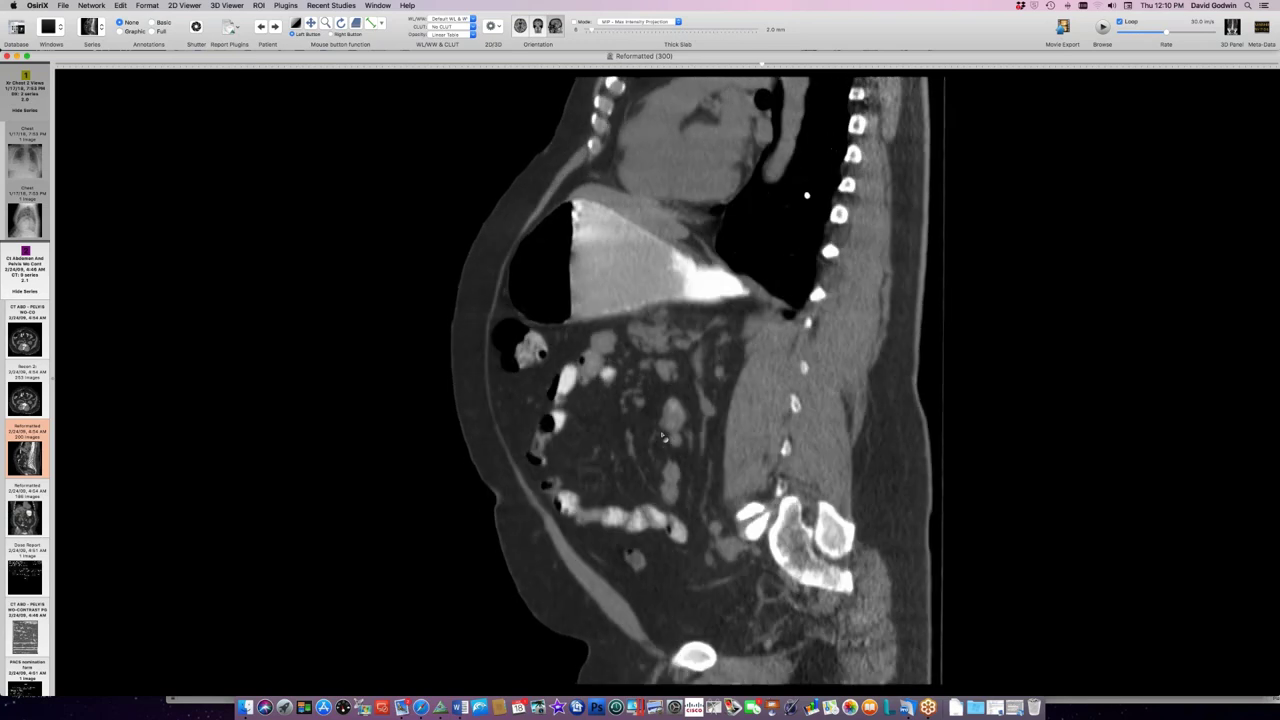
{"action": "scroll", "coordinate": [663, 437], "scroll_direction": "down", "scroll_amount": 3}
{"action": "scroll", "coordinate": [663, 437], "scroll_direction": "down", "scroll_amount": 10}
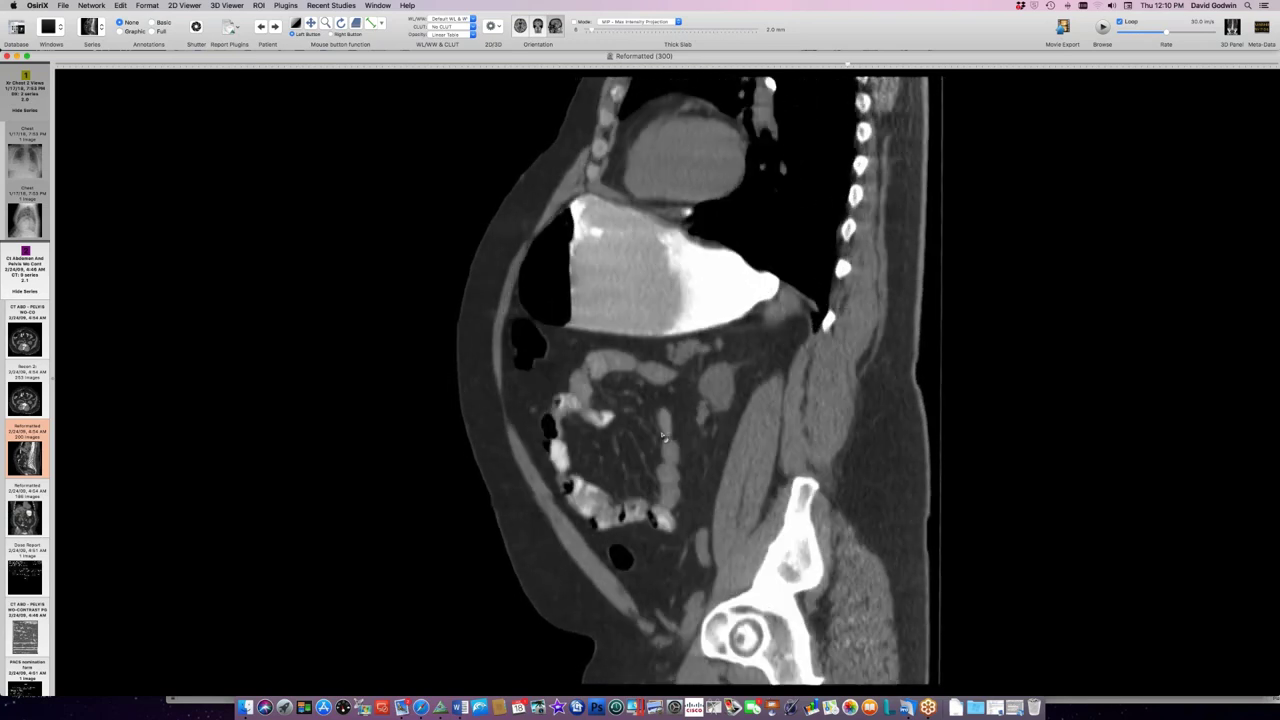
{"action": "scroll", "coordinate": [663, 437], "scroll_direction": "up", "scroll_amount": 10}
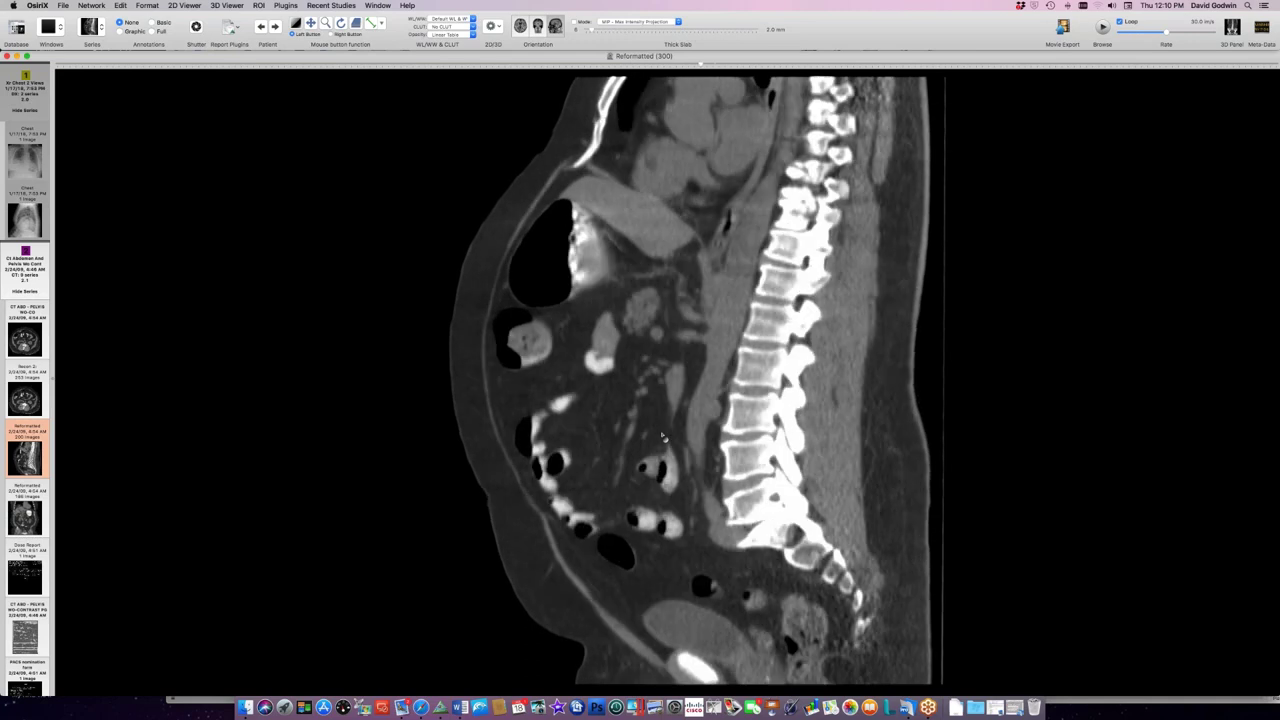
{"action": "scroll", "coordinate": [663, 437], "scroll_direction": "up", "scroll_amount": 8}
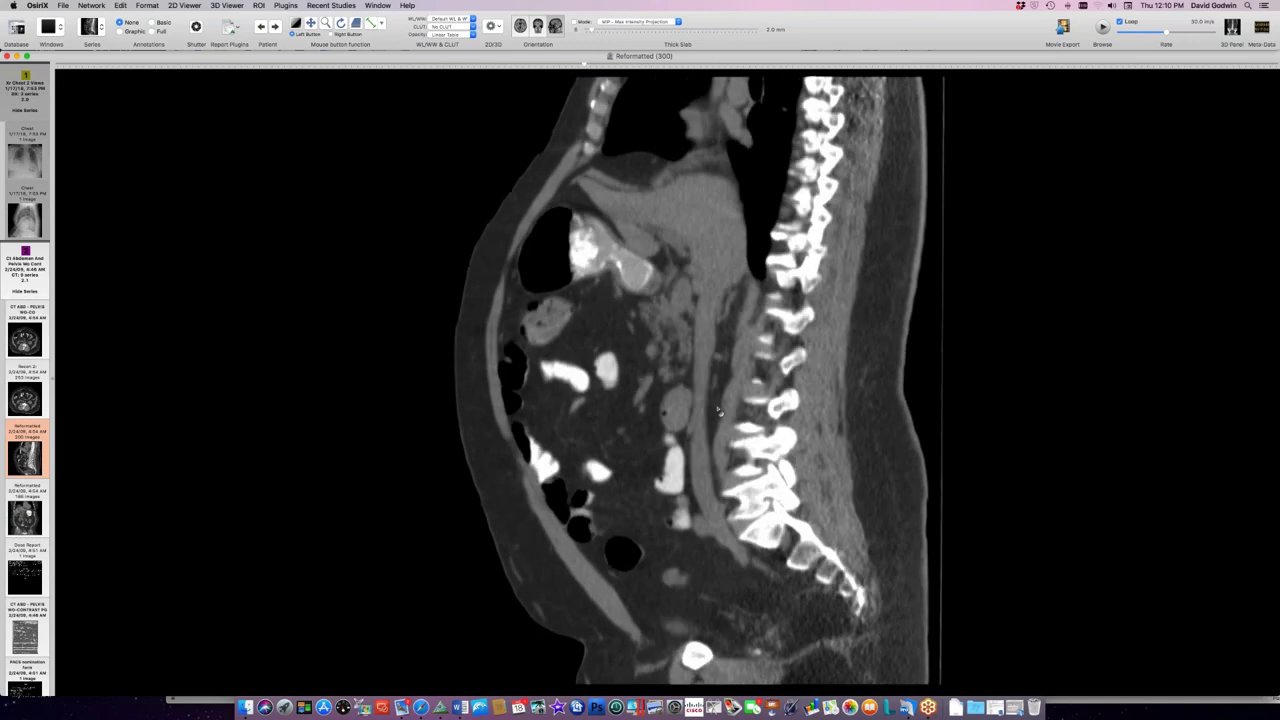
{"action": "scroll", "coordinate": [718, 410], "scroll_direction": "down", "scroll_amount": 4}
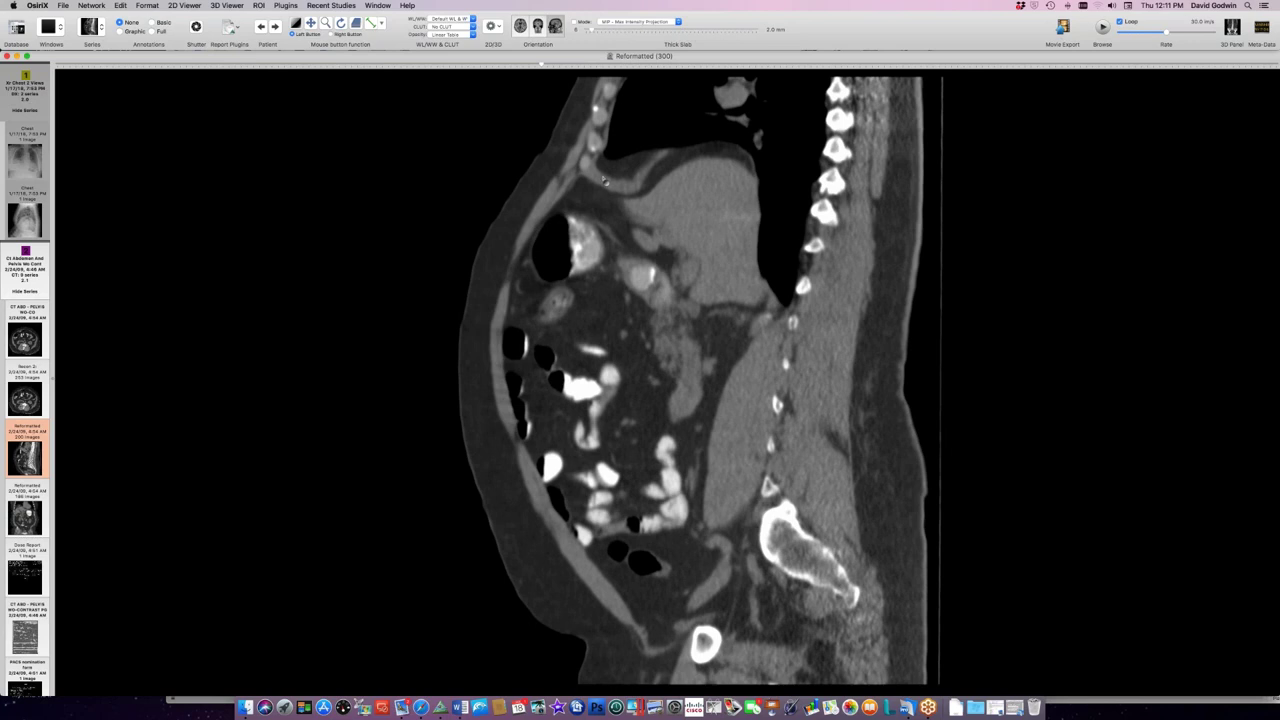
Page back toward the midline, then open the Reformatted (301) series
{"action": "scroll", "coordinate": [609, 184], "scroll_direction": "up", "scroll_amount": 6}
{"action": "scroll", "coordinate": [608, 180], "scroll_direction": "down", "scroll_amount": 6}
{"action": "scroll", "coordinate": [609, 181], "scroll_direction": "down", "scroll_amount": 8}
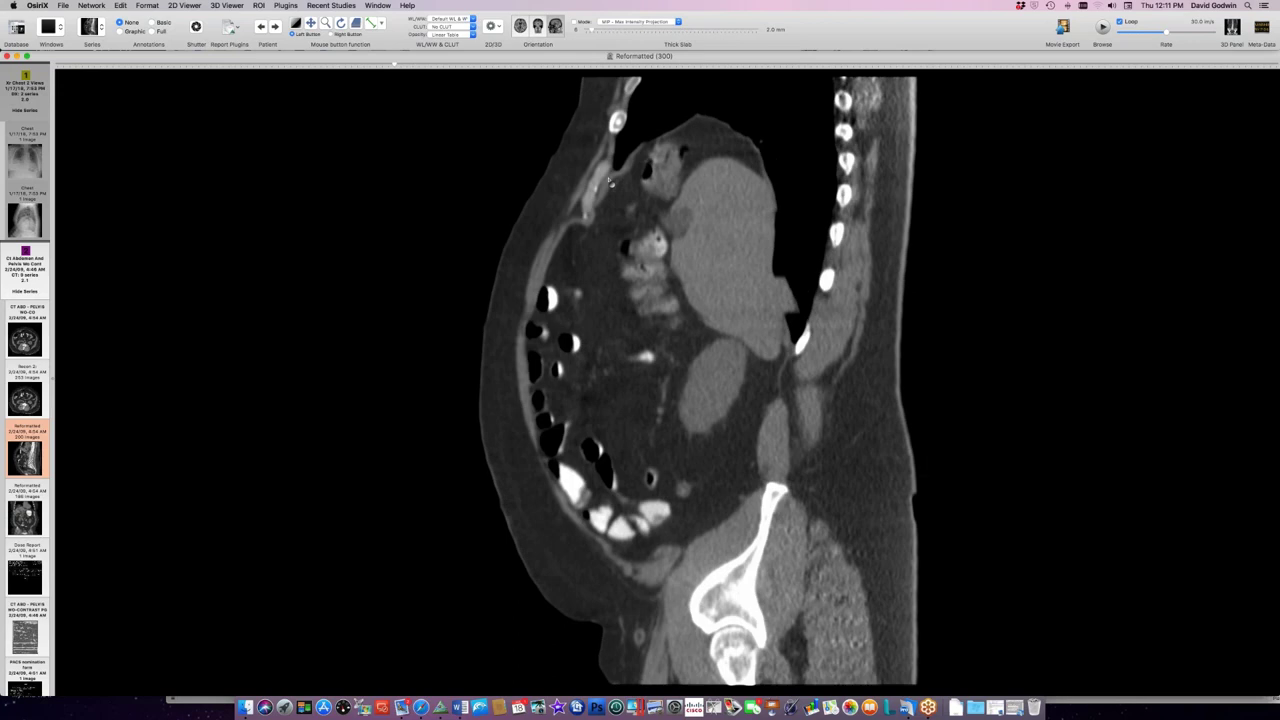
{"action": "scroll", "coordinate": [609, 181], "scroll_direction": "up", "scroll_amount": 8}
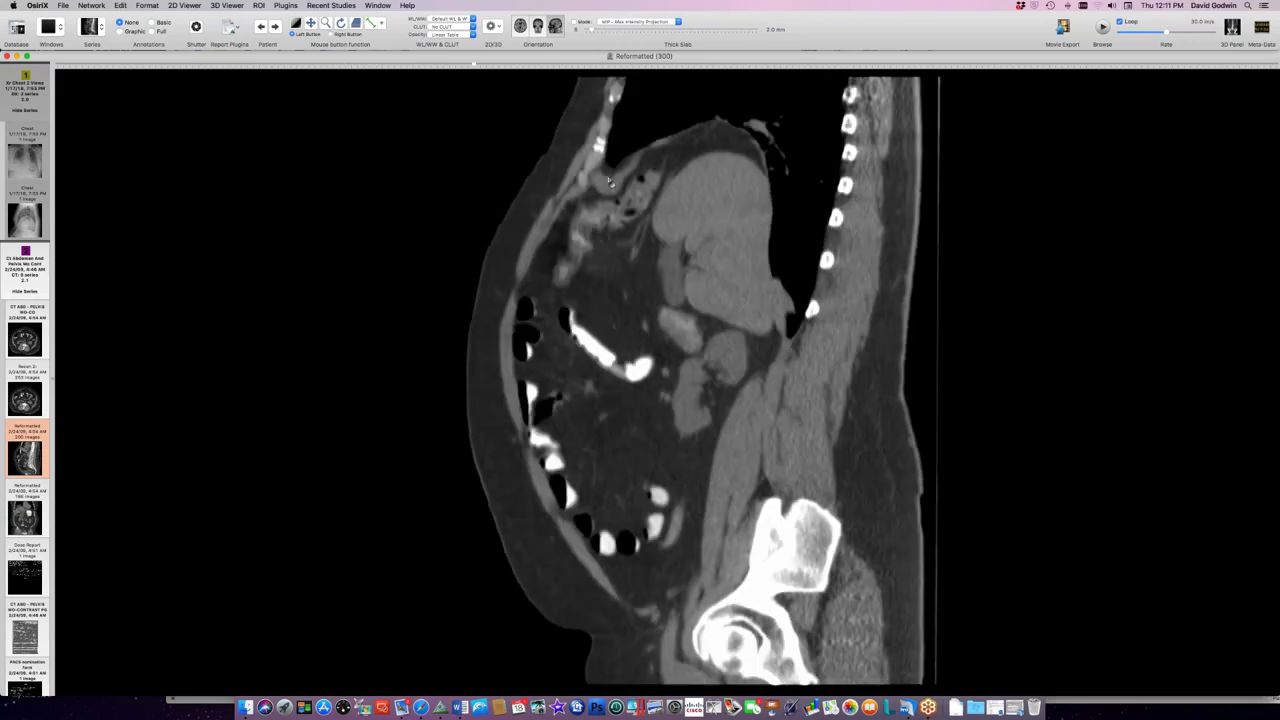
{"action": "scroll", "coordinate": [609, 181], "scroll_direction": "up", "scroll_amount": 2}
{"action": "scroll", "coordinate": [609, 181], "scroll_direction": "up", "scroll_amount": 3}
{"action": "scroll", "coordinate": [609, 181], "scroll_direction": "up", "scroll_amount": 6}
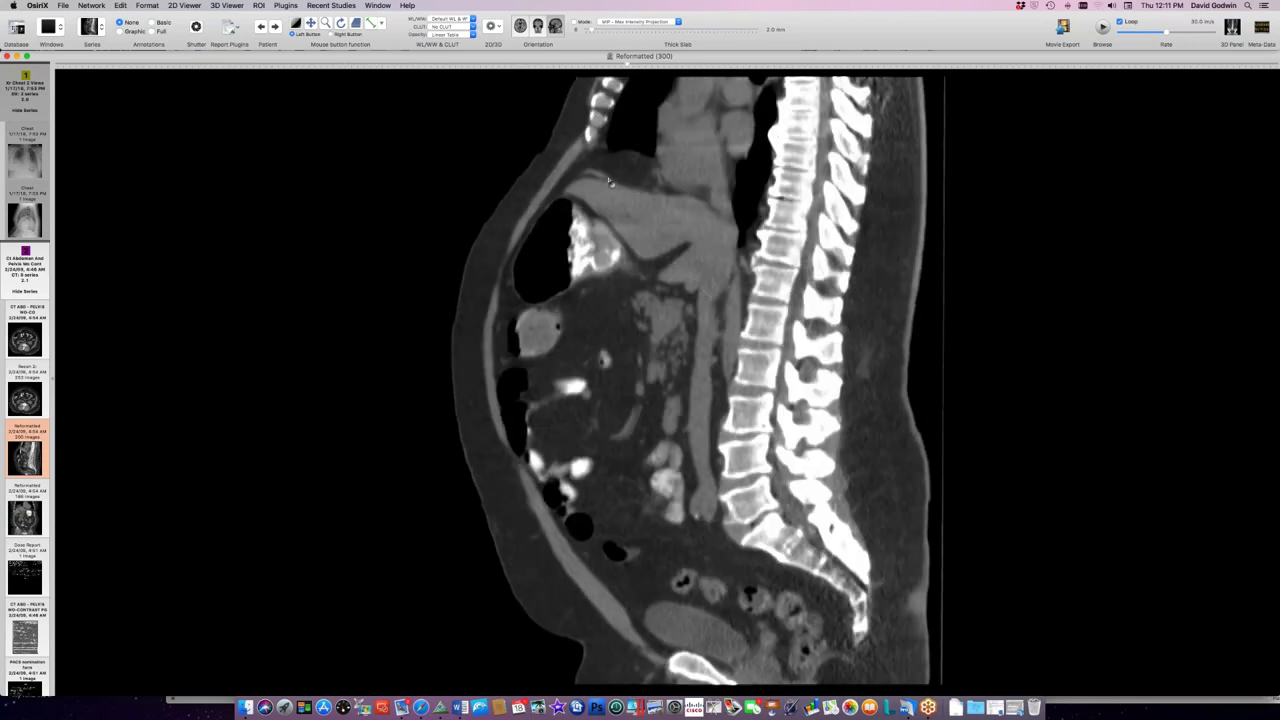
{"action": "scroll", "coordinate": [609, 181], "scroll_direction": "up", "scroll_amount": 2}
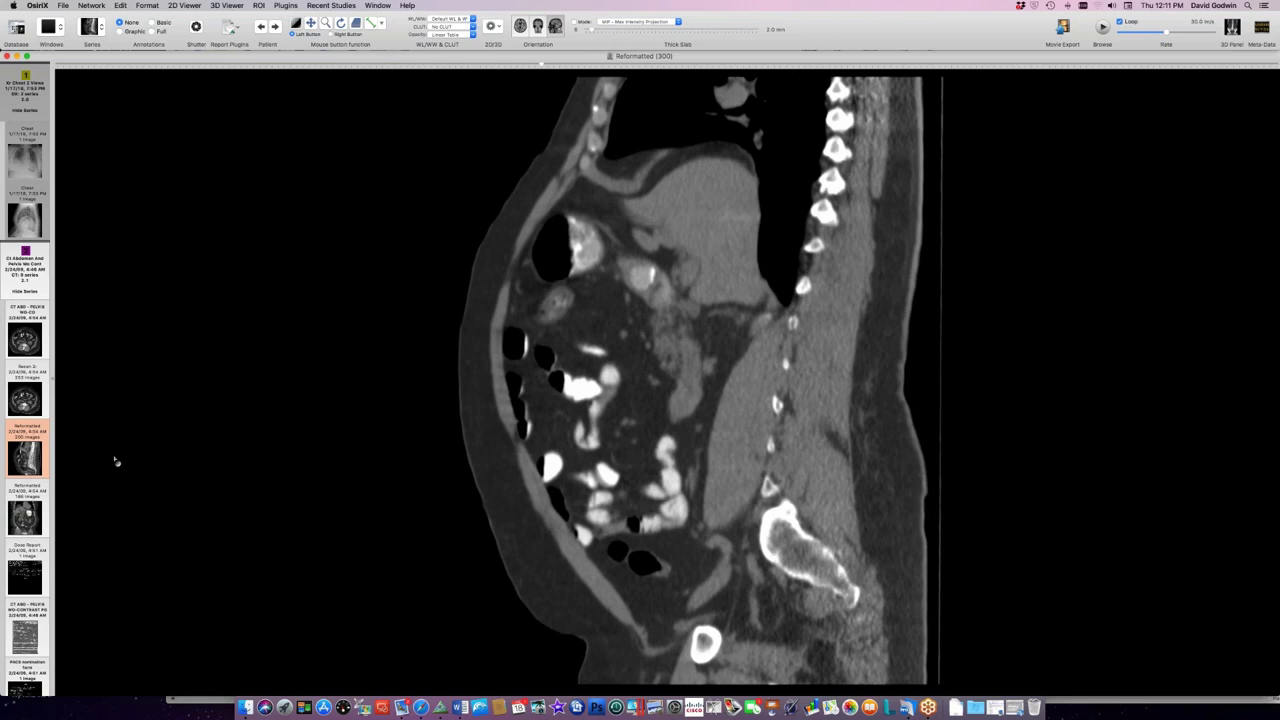
{"action": "left_click", "coordinate": [22, 508]}
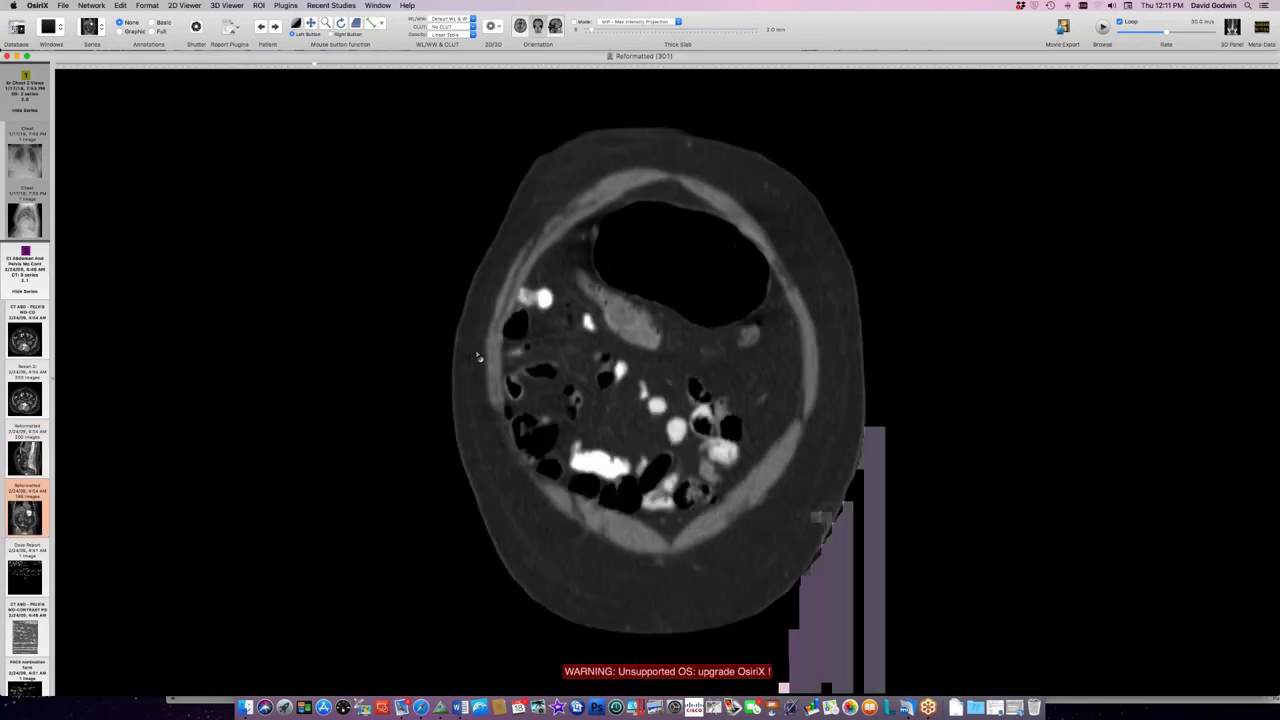
Step through the coronal Reformatted (301) slices back to the spine and kidneys
{"action": "scroll", "coordinate": [478, 357], "scroll_direction": "down", "scroll_amount": 15}
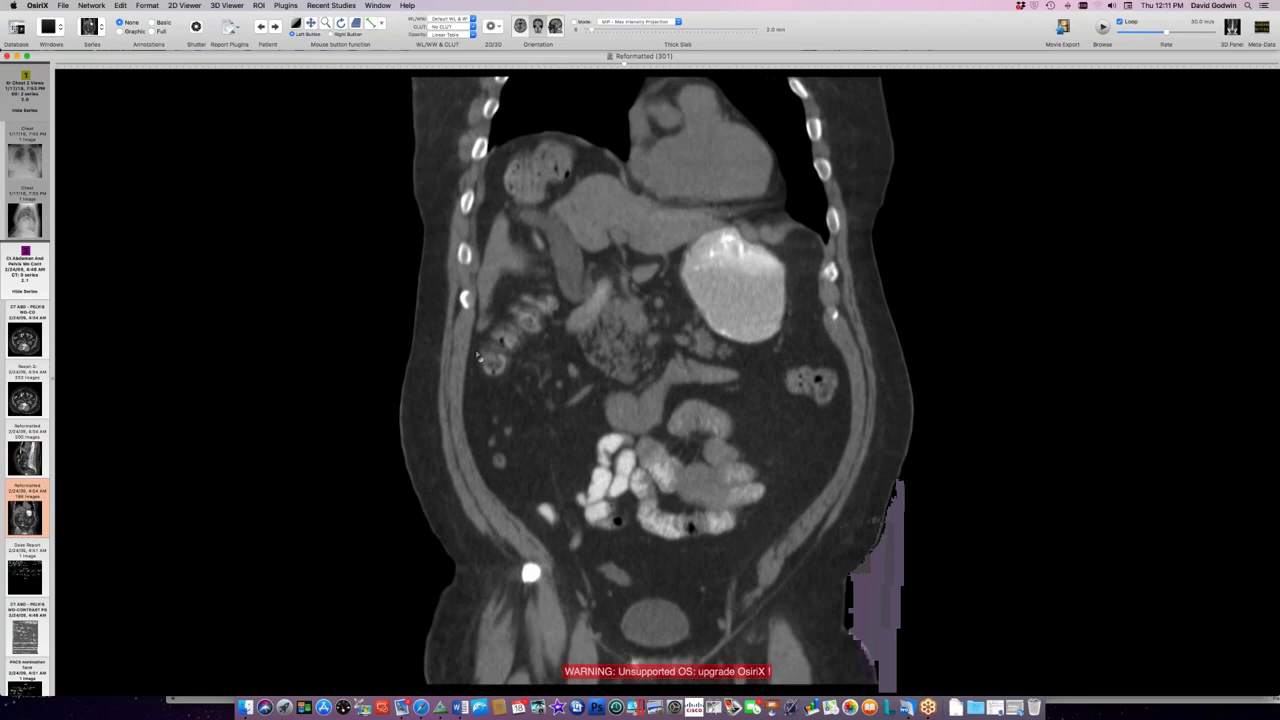
{"action": "scroll", "coordinate": [478, 357], "scroll_direction": "down", "scroll_amount": 10}
{"action": "scroll", "coordinate": [478, 357], "scroll_direction": "down", "scroll_amount": 3}
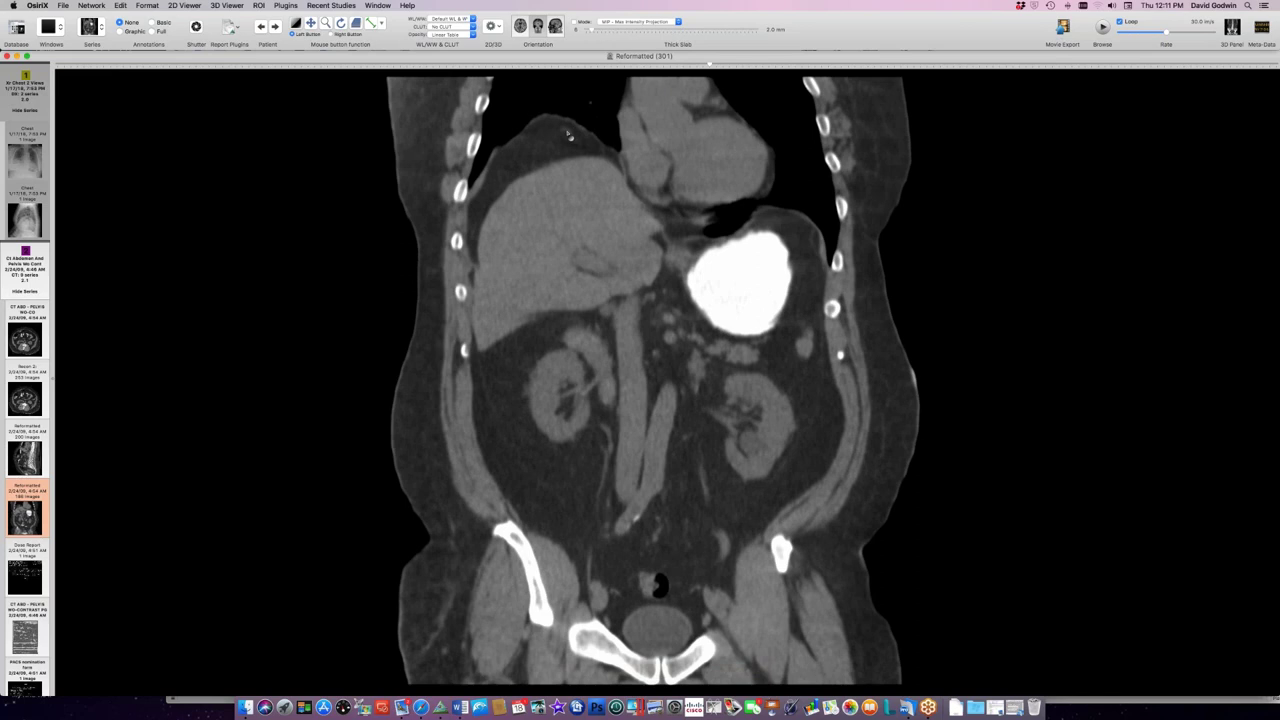
{"action": "scroll", "coordinate": [568, 135], "scroll_direction": "down", "scroll_amount": 10}
{"action": "scroll", "coordinate": [568, 135], "scroll_direction": "down", "scroll_amount": 15}
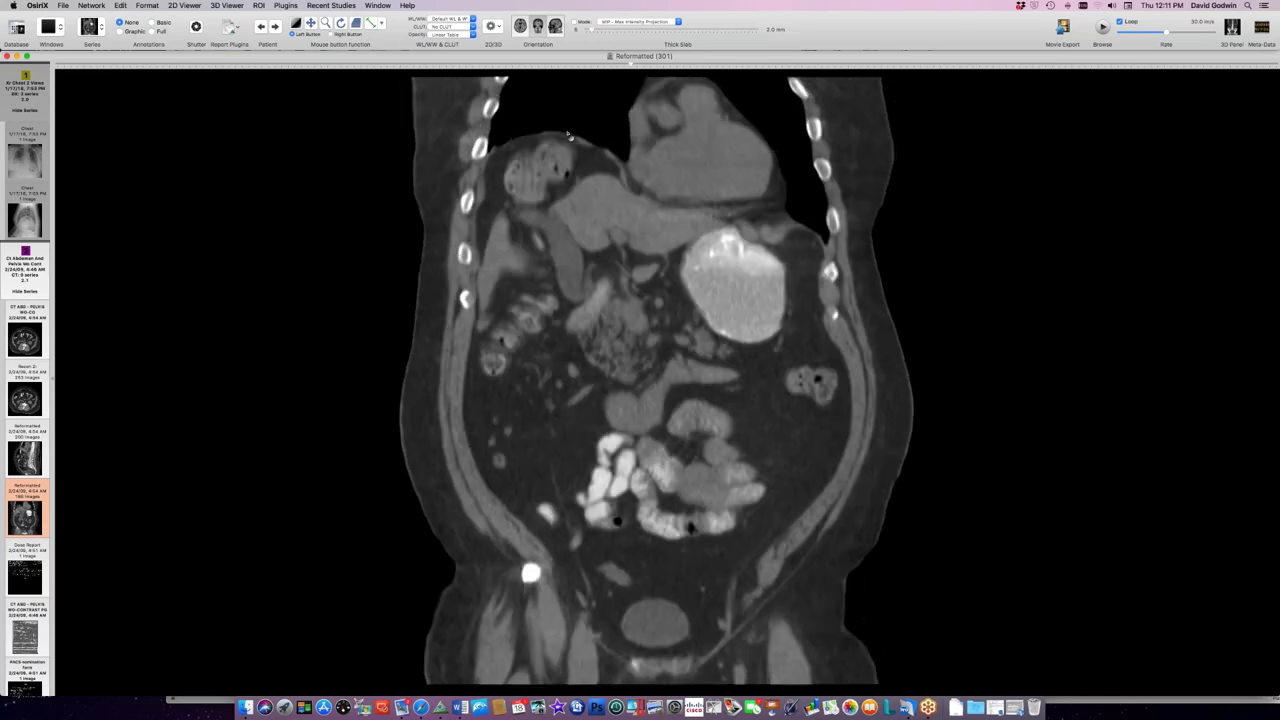
{"action": "scroll", "coordinate": [568, 135], "scroll_direction": "down", "scroll_amount": 15}
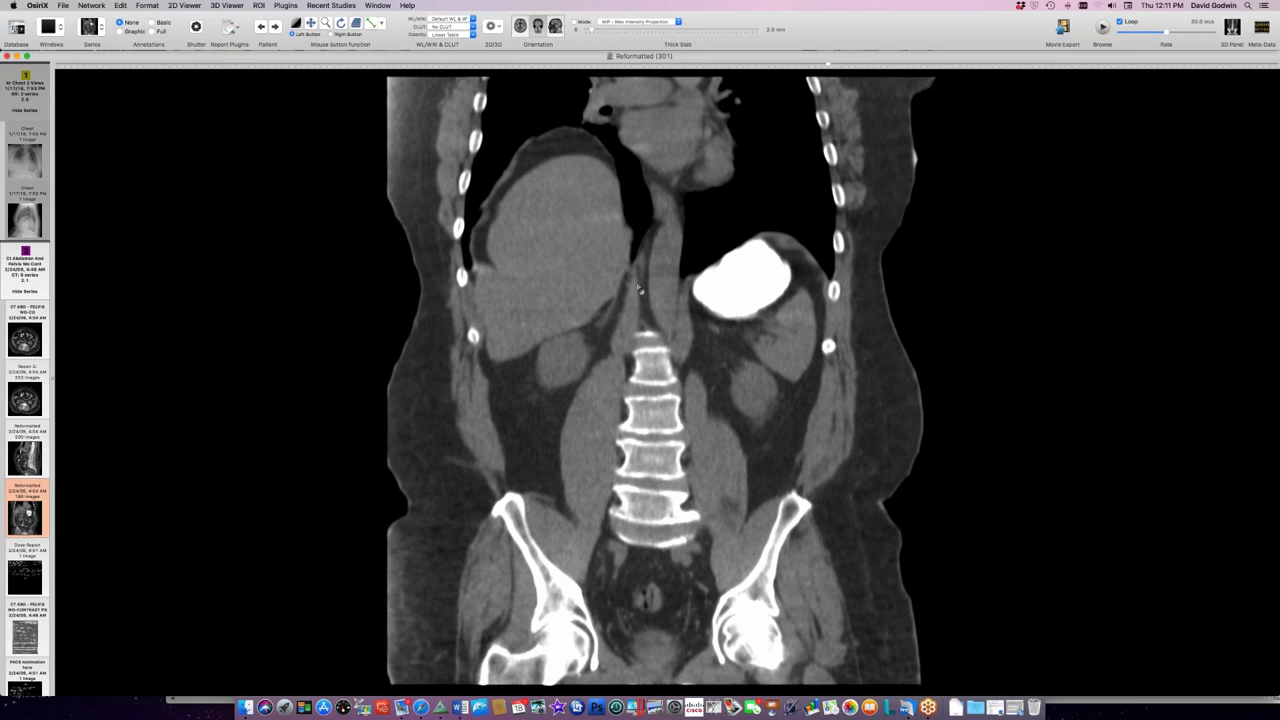
{"action": "scroll", "coordinate": [638, 297], "scroll_direction": "up", "scroll_amount": 5}
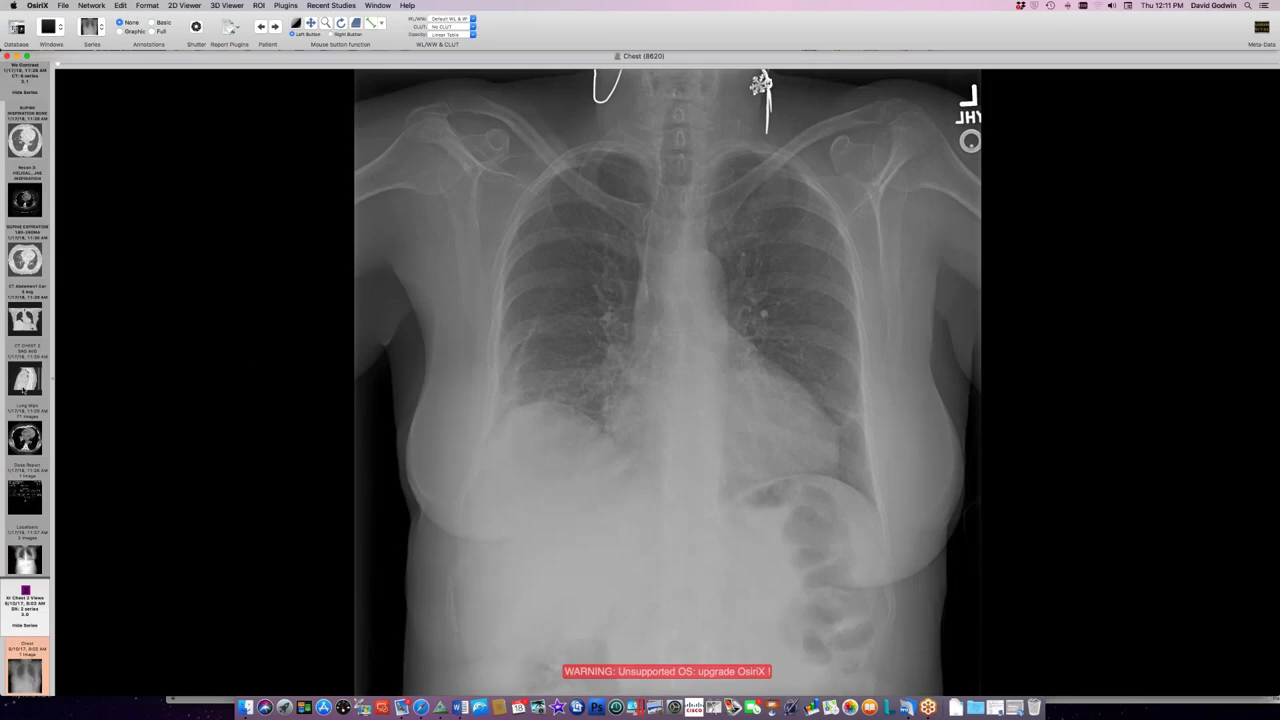
Show the Chest radiograph from the later Xr Chest 2 Views study
{"action": "scroll", "coordinate": [24, 390], "scroll_direction": "down", "scroll_amount": 1}
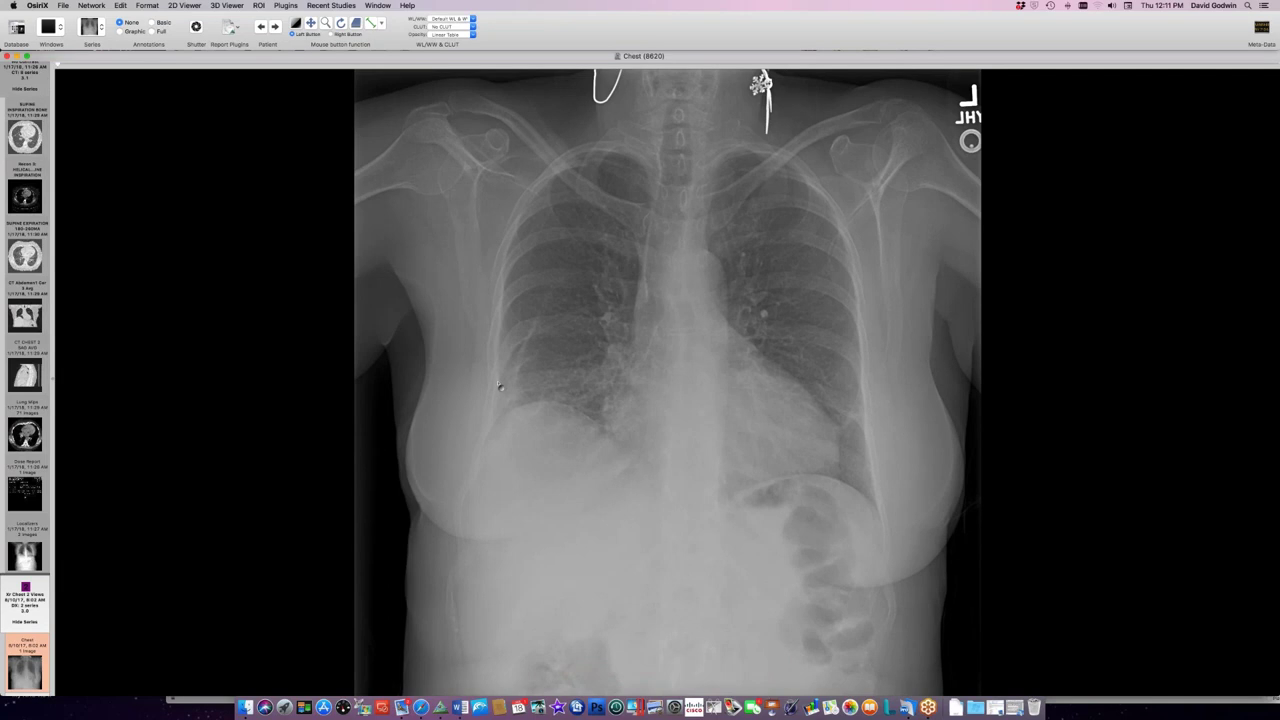
{"action": "scroll", "coordinate": [41, 549], "scroll_direction": "down", "scroll_amount": 5}
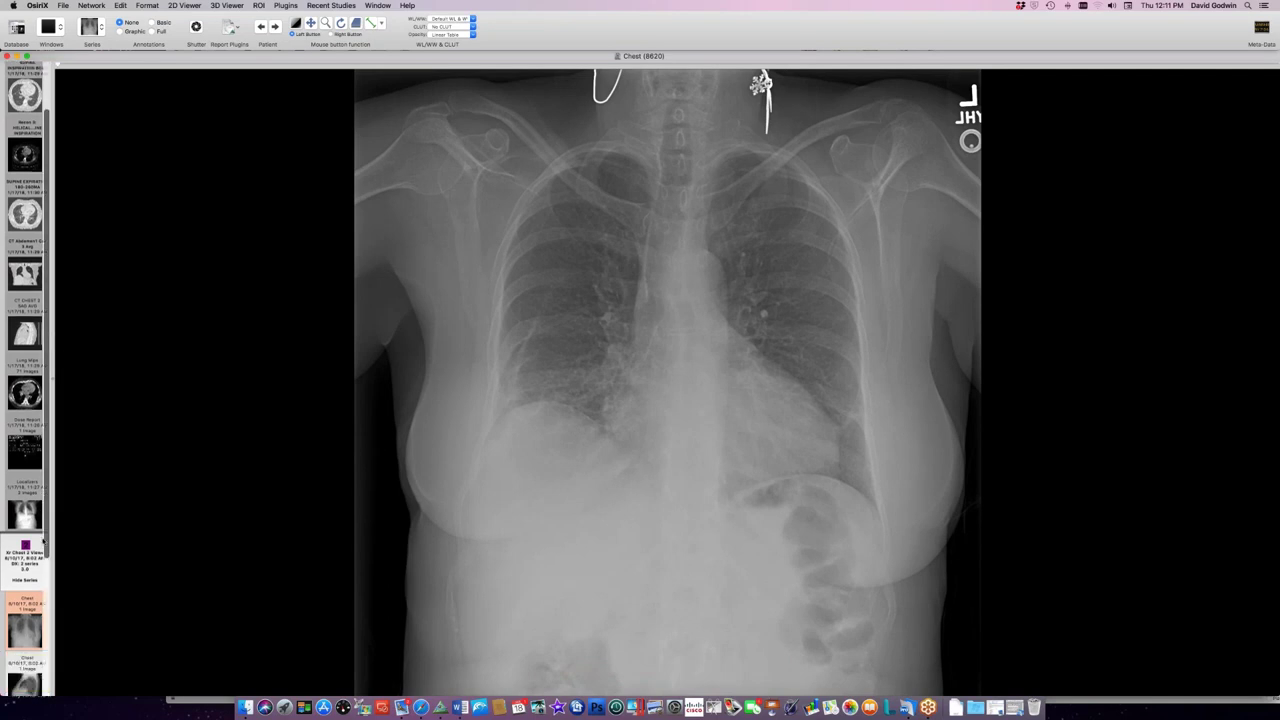
{"action": "scroll", "coordinate": [41, 549], "scroll_direction": "down", "scroll_amount": 8}
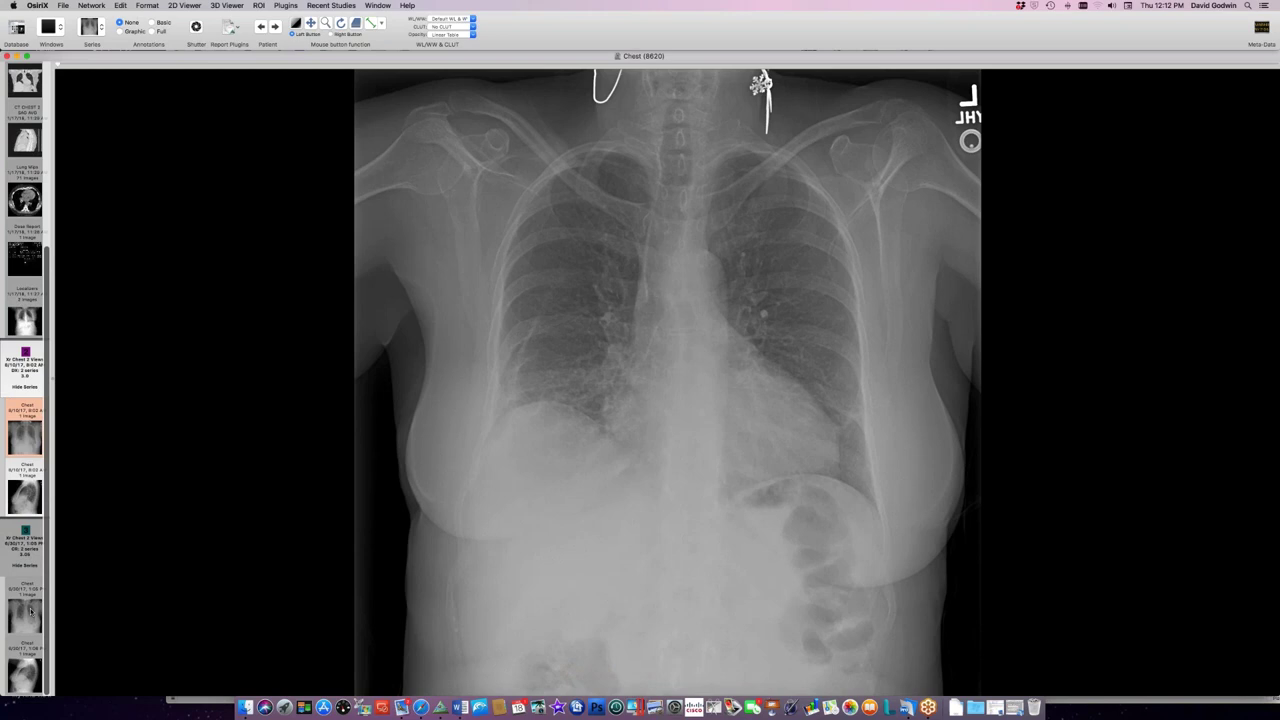
{"action": "left_click", "coordinate": [30, 611]}
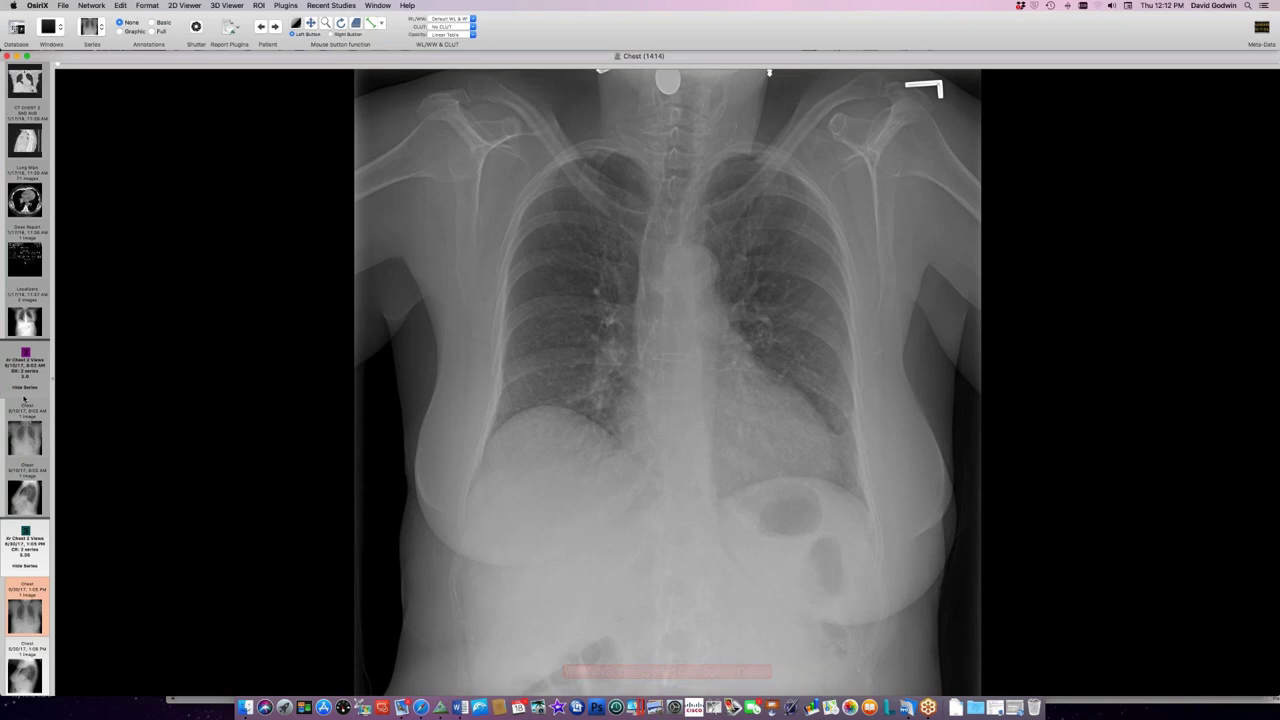
{"action": "scroll", "coordinate": [24, 398], "scroll_direction": "up", "scroll_amount": 10}
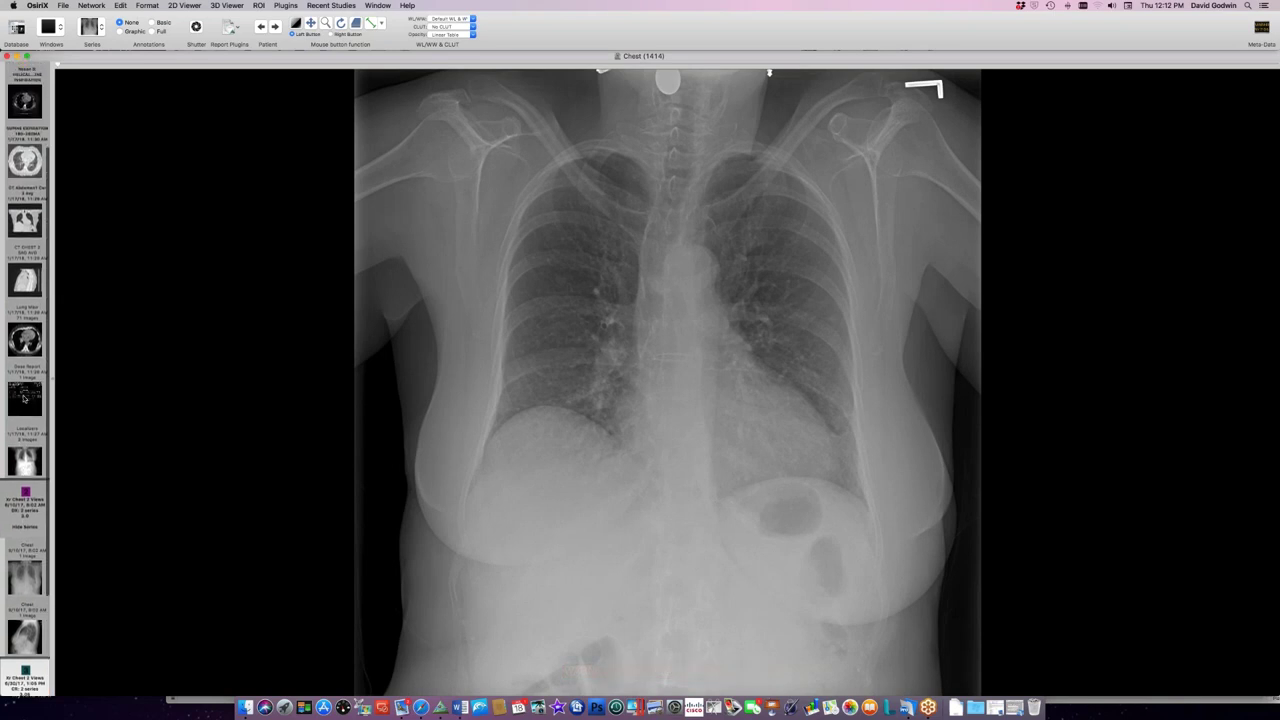
{"action": "scroll", "coordinate": [35, 312], "scroll_direction": "up", "scroll_amount": 1}
{"action": "scroll", "coordinate": [28, 201], "scroll_direction": "up", "scroll_amount": 3}
Open the SUPINE INSPIRATION BONE chest CT and scroll through its axial slices
{"action": "left_click", "coordinate": [30, 162]}
{"action": "scroll", "coordinate": [667, 380], "scroll_direction": "down", "scroll_amount": 10}
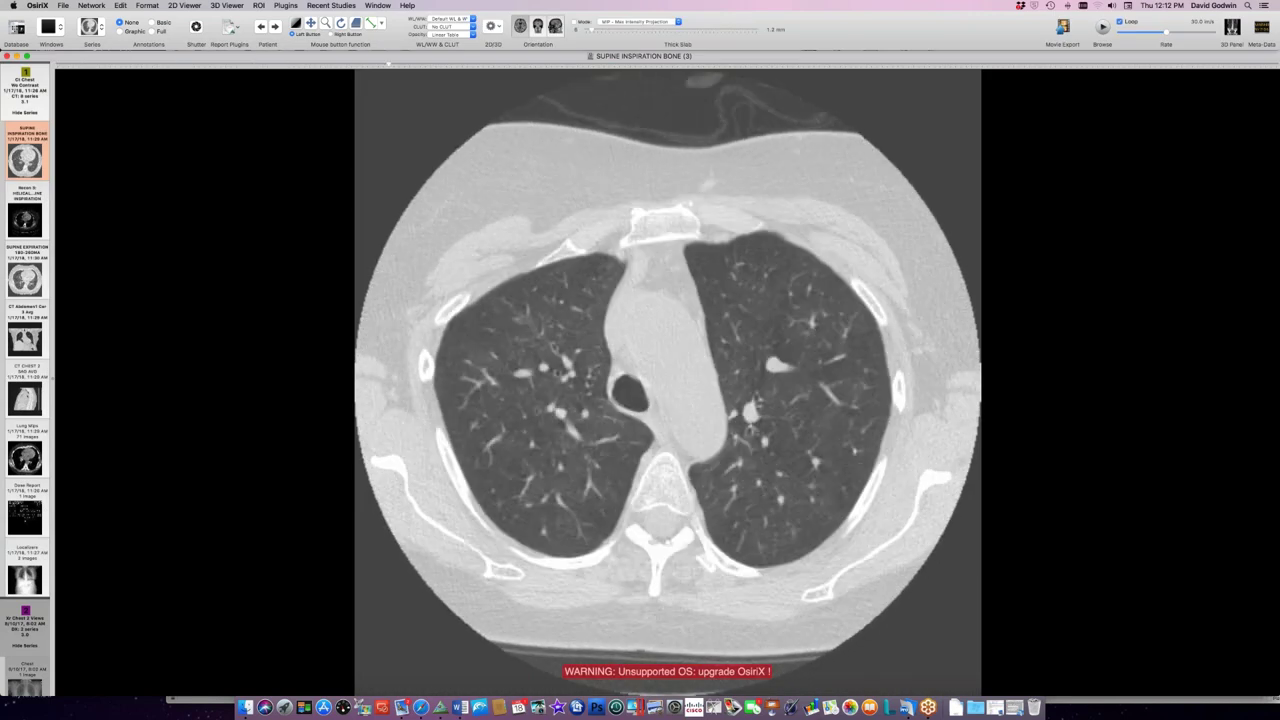
{"action": "scroll", "coordinate": [667, 380], "scroll_direction": "down", "scroll_amount": 10}
{"action": "scroll", "coordinate": [667, 380], "scroll_direction": "up", "scroll_amount": 5}
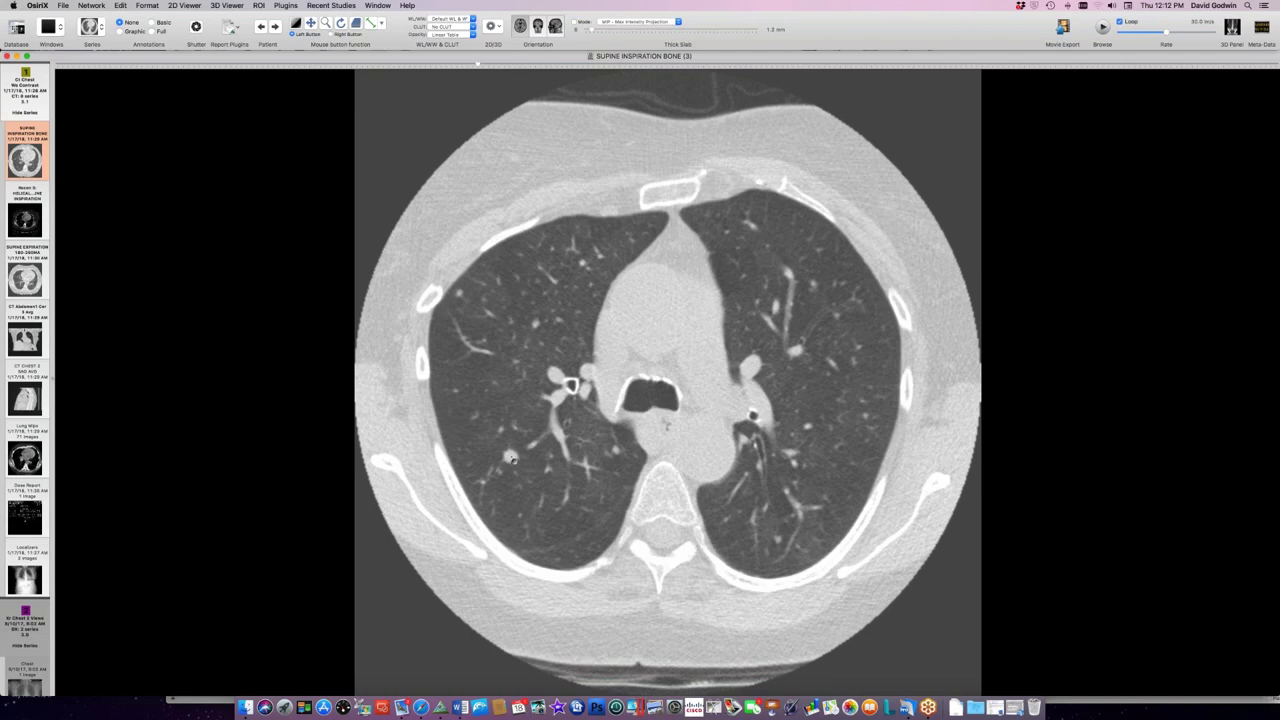
{"action": "scroll", "coordinate": [784, 474], "scroll_direction": "down", "scroll_amount": 8}
{"action": "scroll", "coordinate": [784, 474], "scroll_direction": "up", "scroll_amount": 2}
{"action": "scroll", "coordinate": [867, 445], "scroll_direction": "down", "scroll_amount": 6}
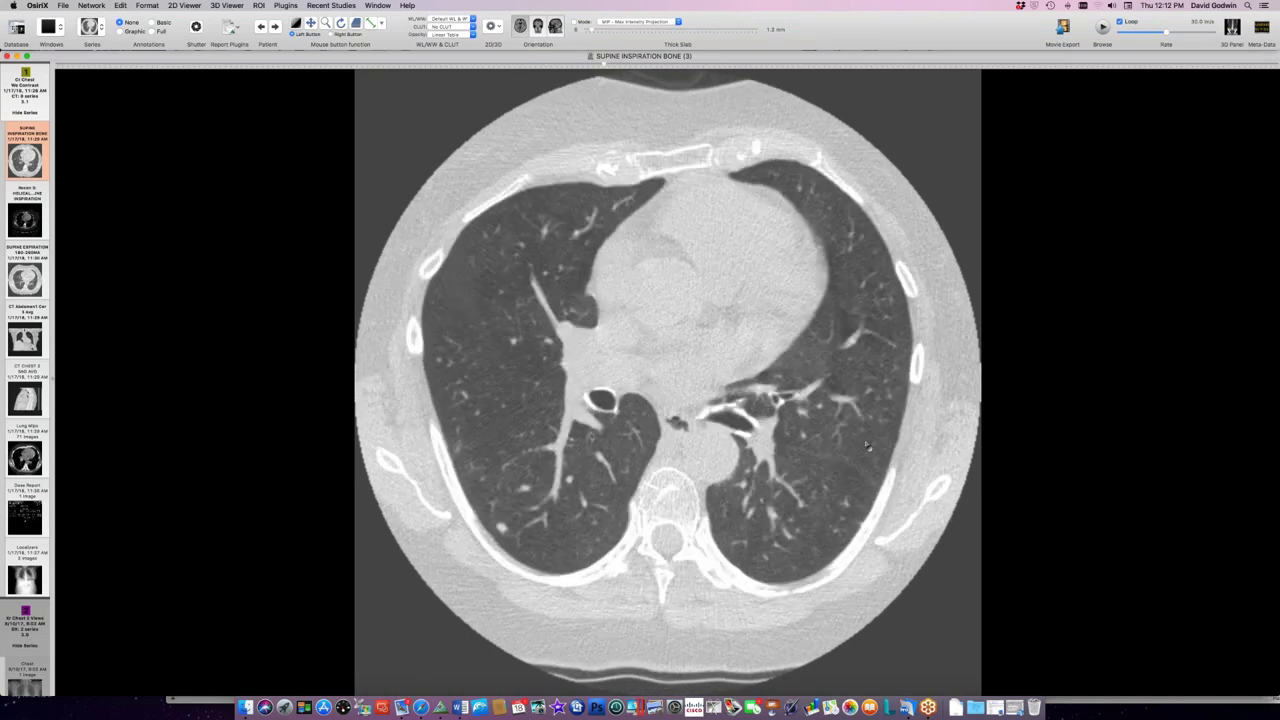
{"action": "scroll", "coordinate": [553, 510], "scroll_direction": "down", "scroll_amount": 4}
{"action": "scroll", "coordinate": [553, 510], "scroll_direction": "down", "scroll_amount": 3}
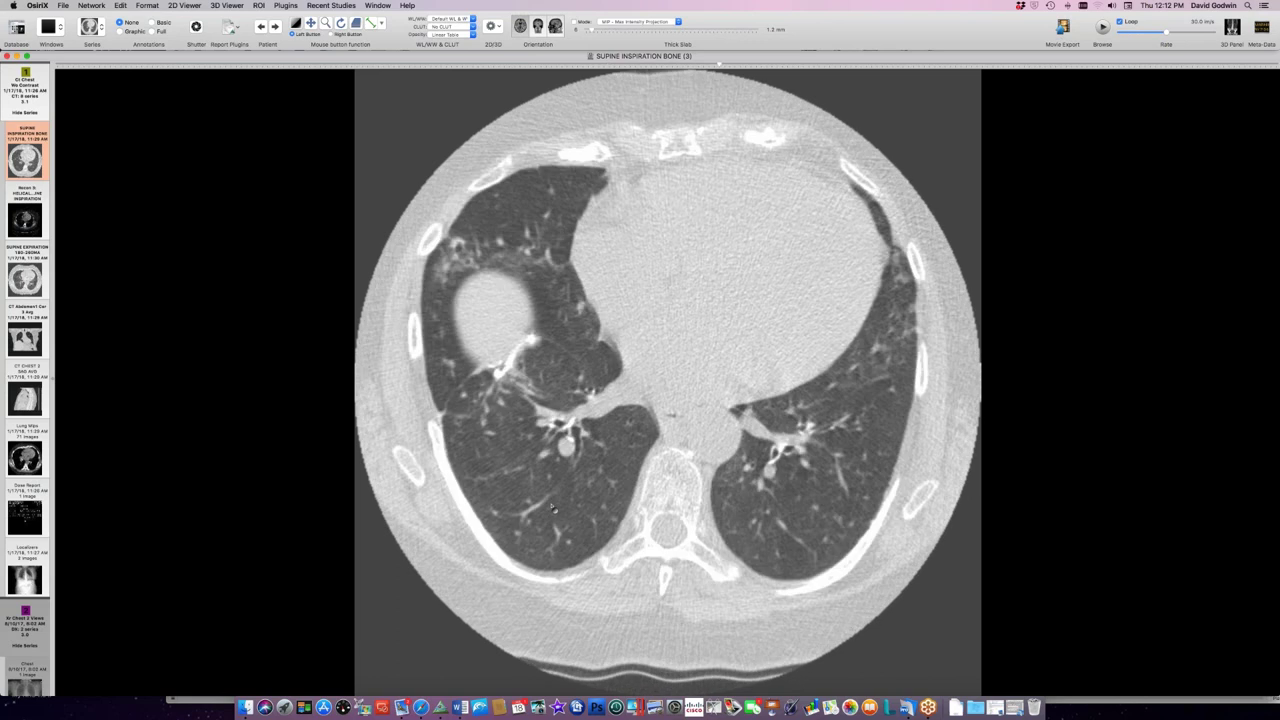
Tile the SUPINE EXPIRATION 180-260MA (6) series beside it at matching upper-chest slices
{"action": "left_click", "coordinate": [42, 279]}
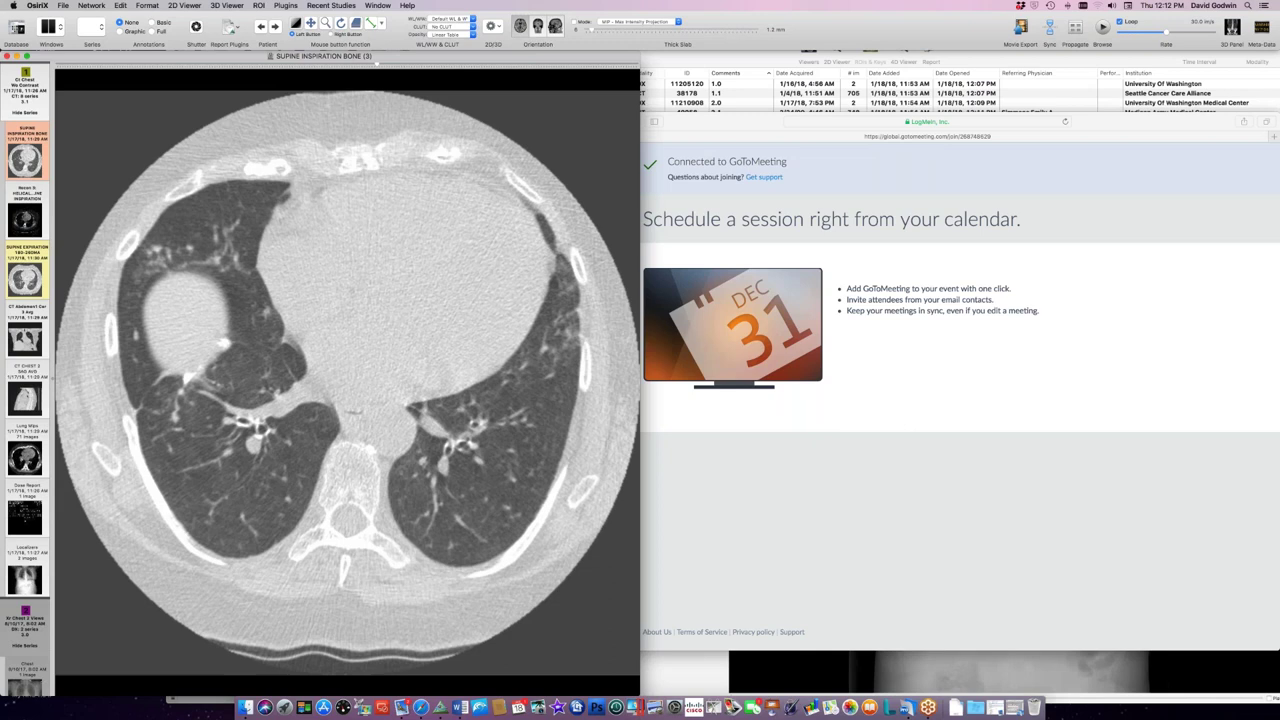
{"action": "scroll", "coordinate": [876, 455], "scroll_direction": "down", "scroll_amount": 5}
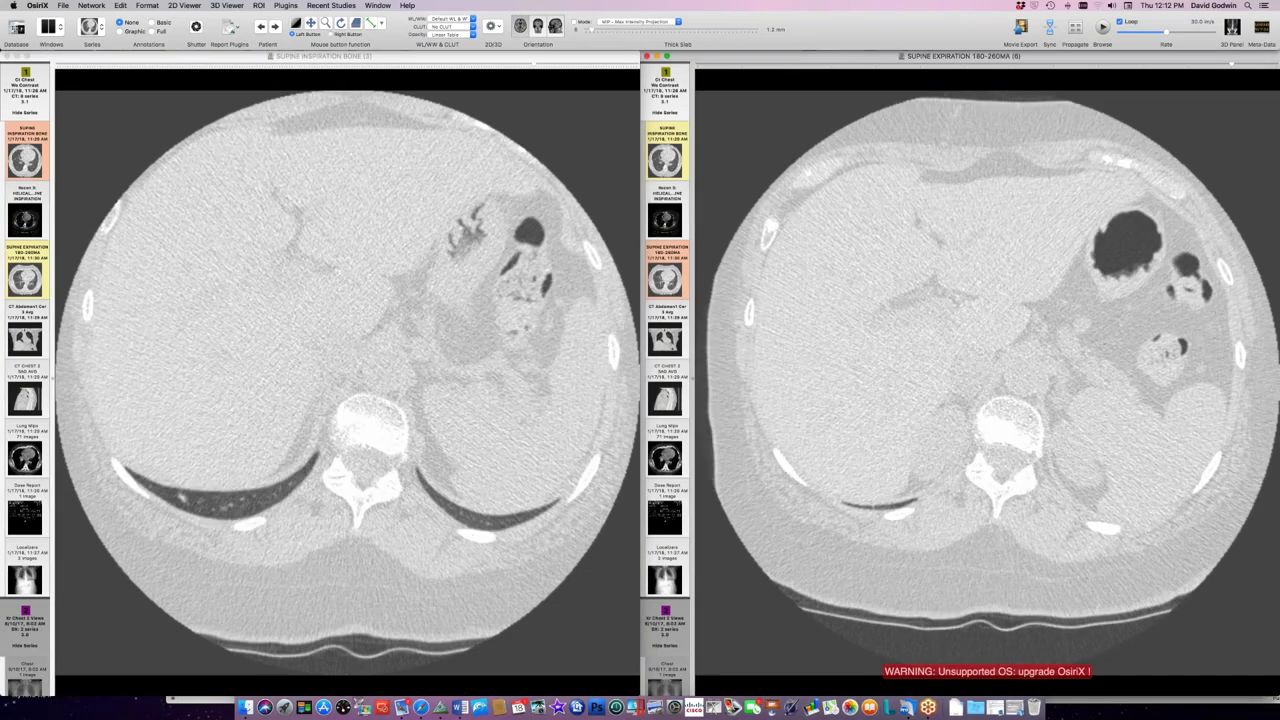
{"action": "scroll", "coordinate": [892, 456], "scroll_direction": "up", "scroll_amount": 10}
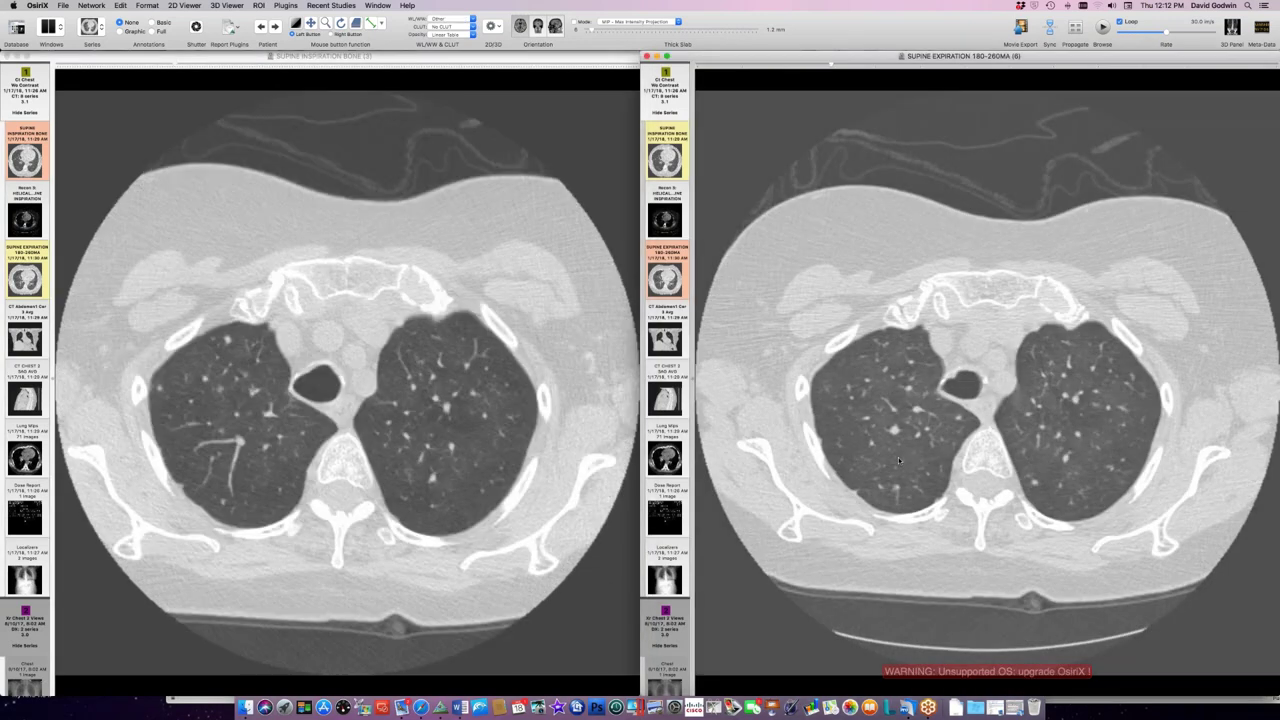